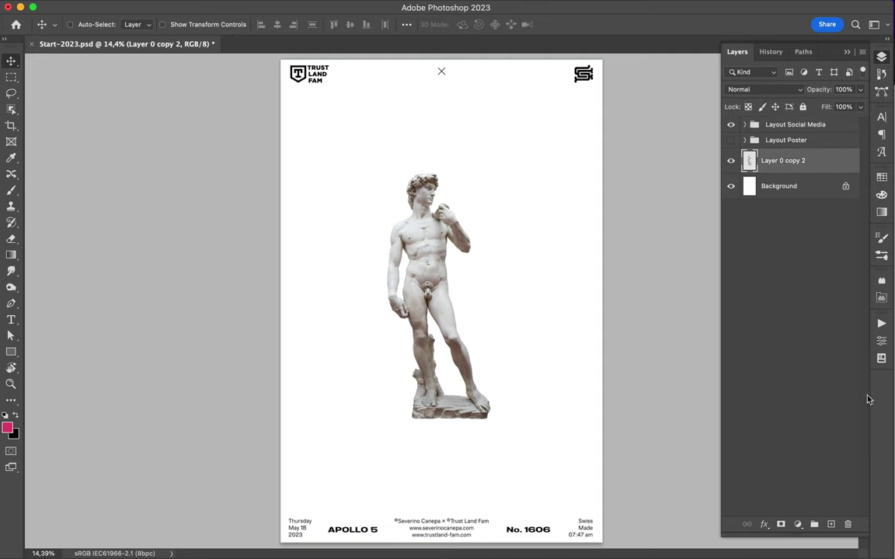
# Step: Add Hue/Saturation and Levels adjustments above the statue, deepening shadows and brightening midtones
pyautogui.click(808, 385)
pyautogui.click(790, 526)
pyautogui.click(746, 289)
pyautogui.moveTo(703, 439); pyautogui.dragTo(716, 439)
pyautogui.moveTo(784, 440); pyautogui.dragTo(780, 441)
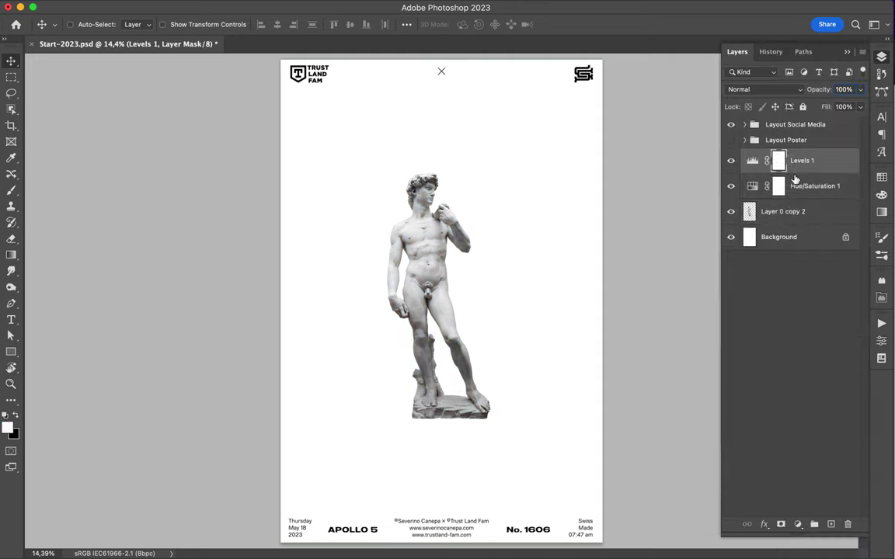
# Step: Merge the adjustments into the statue layer, add an empty layer above, and pick a brush preset
pyautogui.keyDown('shift'); pyautogui.click(795, 205); pyautogui.keyUp('shift')
pyautogui.hotkey('ctrl', 'e')
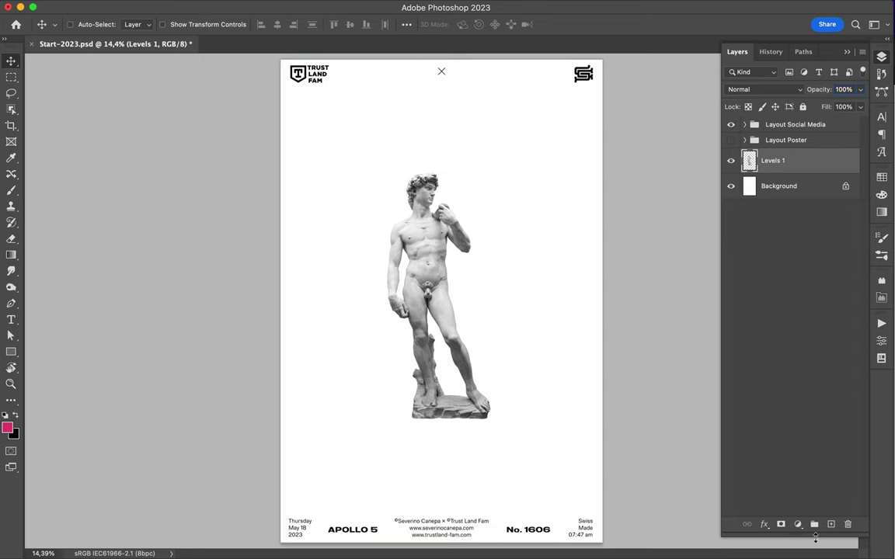
pyautogui.hotkey('ctrl', 'shift', 'alt', 'n')
pyautogui.press('b')
pyautogui.click(54, 24)
pyautogui.doubleClick(90, 186)
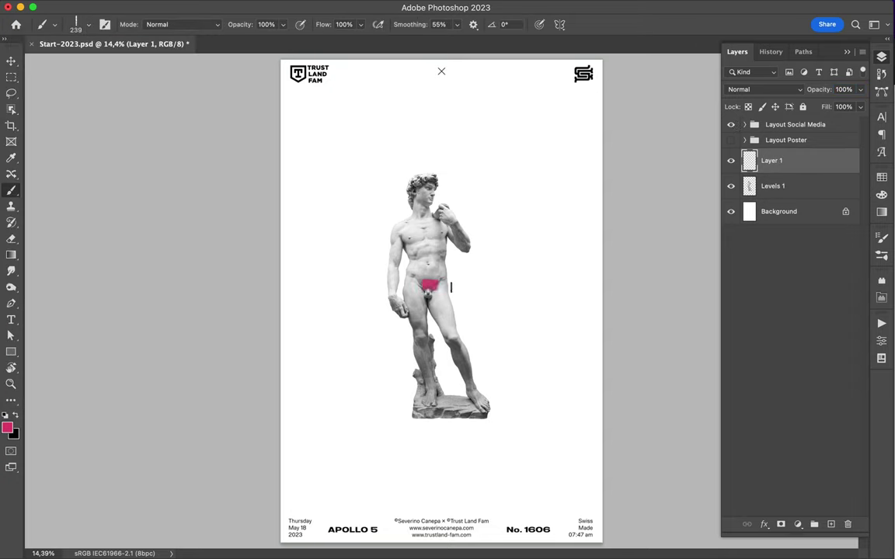
# Step: Paint a pink brush mark over the statue's groin and shrink it with Free Transform
pyautogui.moveTo(447, 286); pyautogui.dragTo(415, 289)
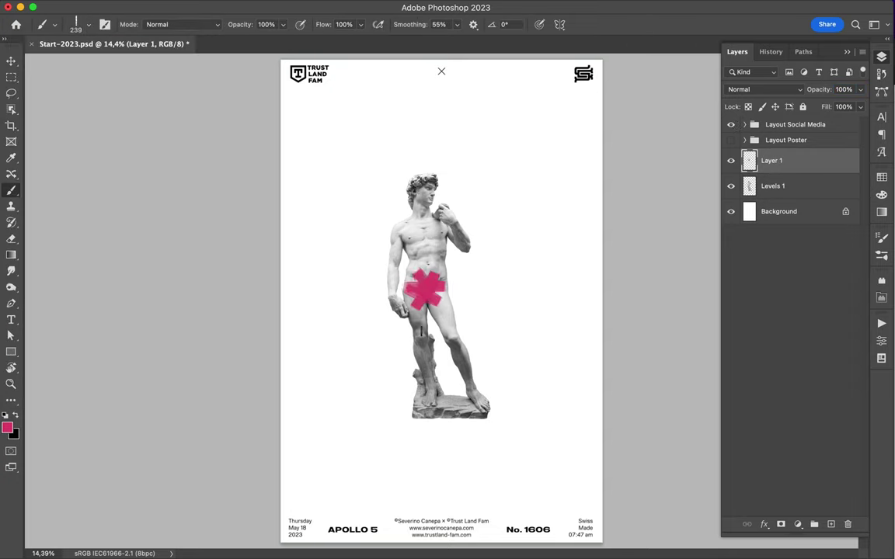
pyautogui.scroll(3, 399, 265)
pyautogui.hotkey('ctrl', 't')
pyautogui.moveTo(451, 216); pyautogui.dragTo(431, 247)
pyautogui.press('Return')
pyautogui.scroll(-2, 420, 272)
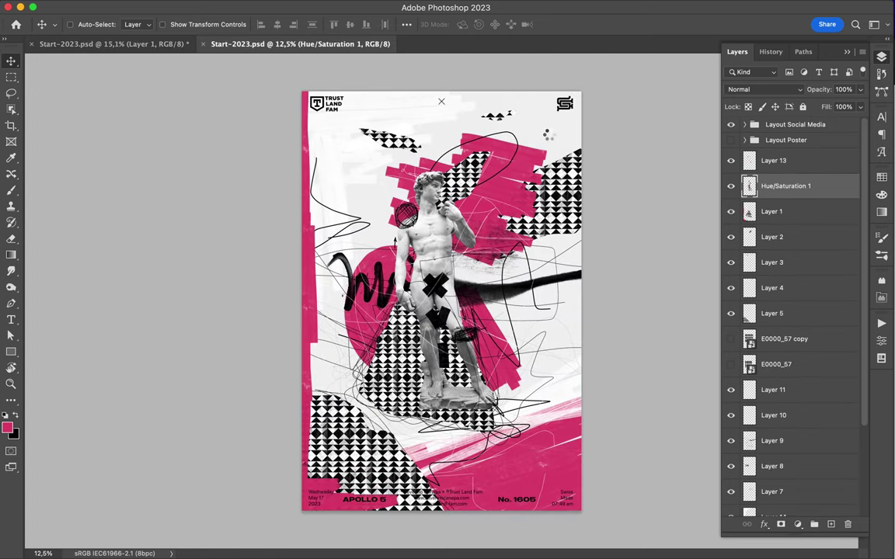
# Step: Drag the E0000_57 pattern and FW Texture 06 copy layers into the poster document
pyautogui.scroll(-5, 792, 311)
pyautogui.click(785, 223)
pyautogui.keyDown('shift'); pyautogui.click(776, 241); pyautogui.keyUp('shift')
pyautogui.moveTo(776, 241)
pyautogui.mouseDown()
pyautogui.moveTo(450, 194)
pyautogui.moveTo(533, 309)
pyautogui.mouseUp()
pyautogui.scroll(-3, 534, 316)
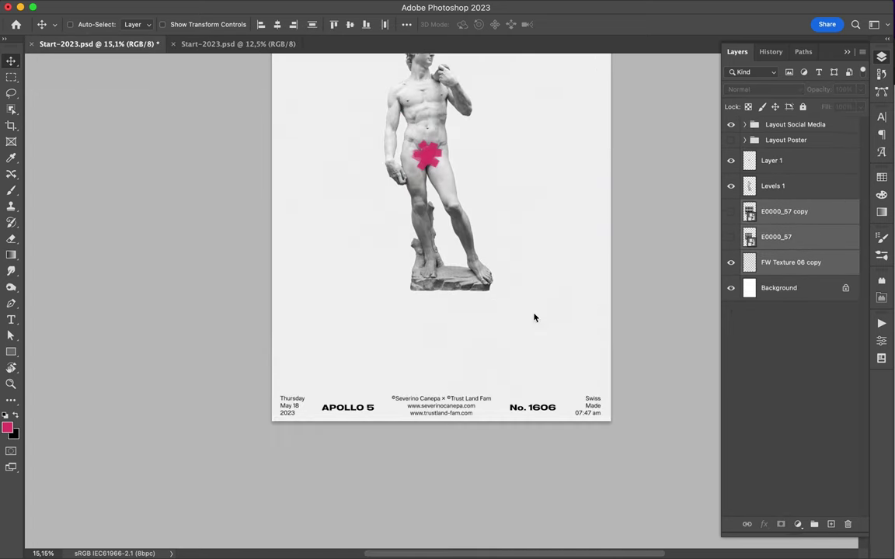
pyautogui.scroll(3, 535, 317)
# Step: Scale the statue up with Free Transform and move it lower-left on the poster
pyautogui.click(779, 186)
pyautogui.moveTo(384, 252); pyautogui.dragTo(346, 267)
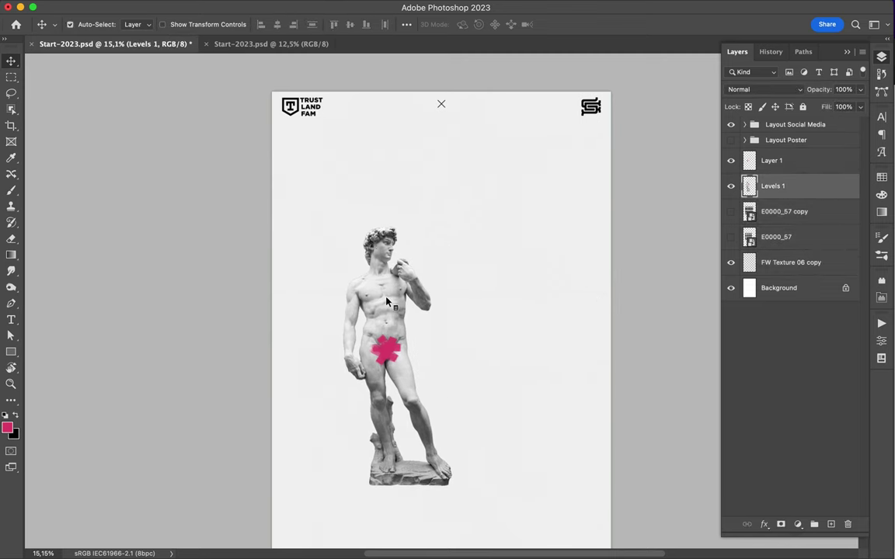
pyautogui.hotkey('ctrl', 't')
pyautogui.moveTo(451, 227); pyautogui.dragTo(475, 175)
pyautogui.press('Return')
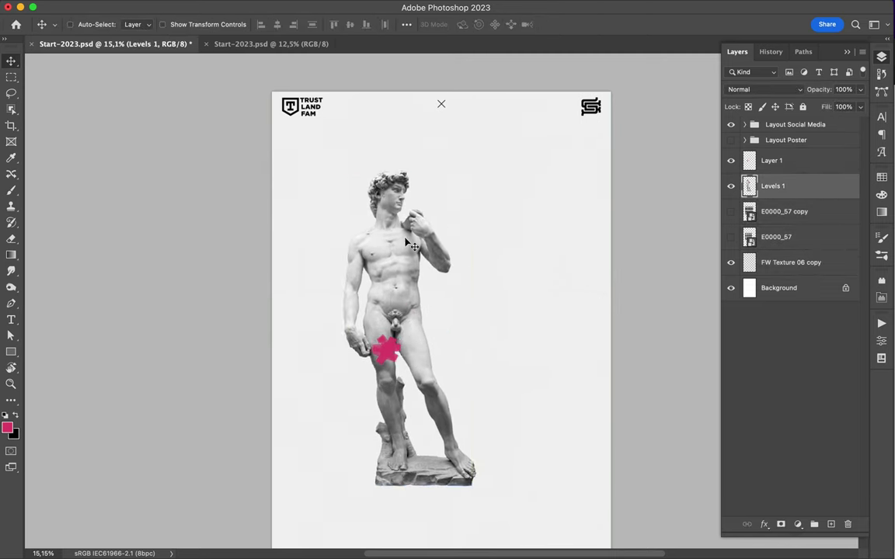
pyautogui.moveTo(421, 270); pyautogui.dragTo(426, 299)
pyautogui.scroll(-1, 426, 299)
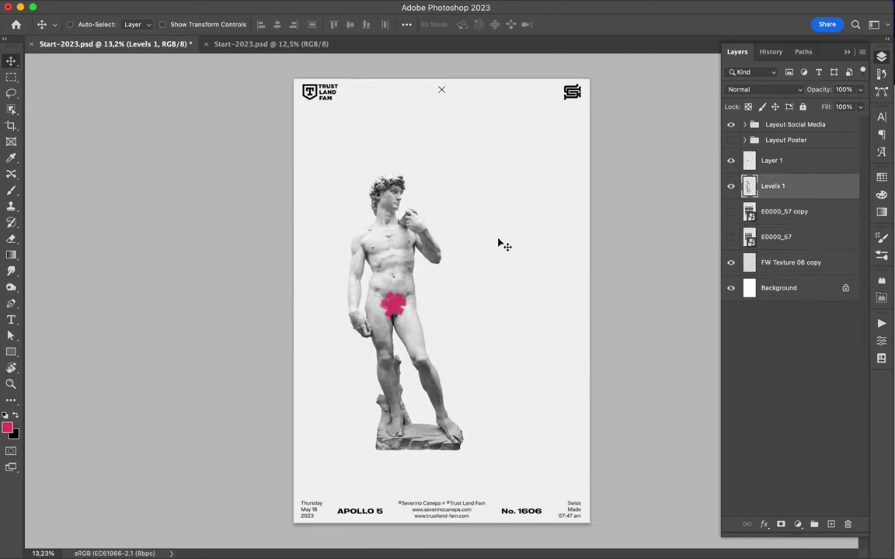
# Step: Show and duplicate the E0000_57 diamond pattern, then Forward Warp its edges in Liquify
pyautogui.click(730, 237)
pyautogui.moveTo(776, 237); pyautogui.dragTo(776, 225)
pyautogui.click(284, 8)
pyautogui.click(309, 120)
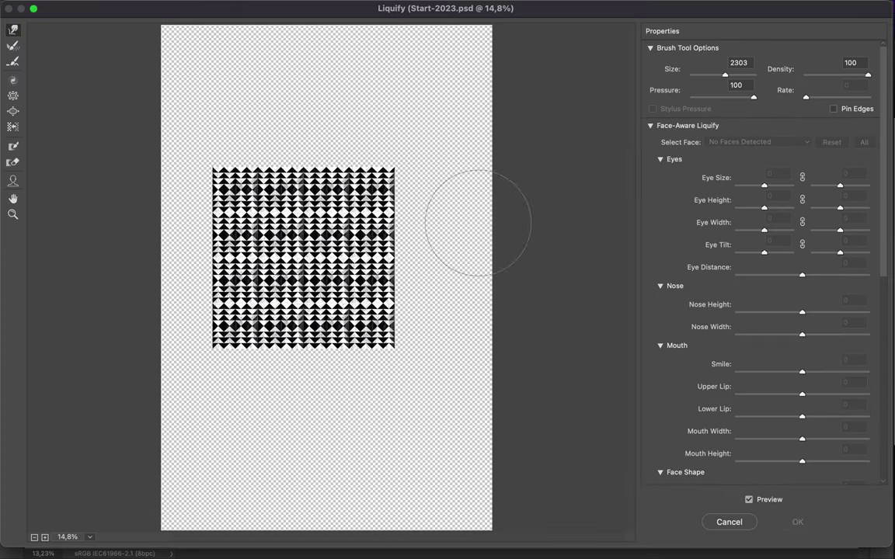
pyautogui.moveTo(478, 223)
pyautogui.mouseDown()
pyautogui.moveTo(369, 150)
pyautogui.moveTo(341, 183)
pyautogui.moveTo(290, 169)
pyautogui.moveTo(391, 286)
pyautogui.moveTo(449, 220)
pyautogui.moveTo(326, 218)
pyautogui.moveTo(430, 189)
pyautogui.moveTo(406, 122)
pyautogui.moveTo(435, 116)
pyautogui.mouseUp()
pyautogui.moveTo(307, 295); pyautogui.dragTo(220, 389)
pyautogui.moveTo(411, 225); pyautogui.dragTo(458, 250)
pyautogui.moveTo(218, 180)
pyautogui.mouseDown()
pyautogui.moveTo(210, 206)
pyautogui.moveTo(232, 220)
pyautogui.moveTo(209, 159)
pyautogui.mouseUp()
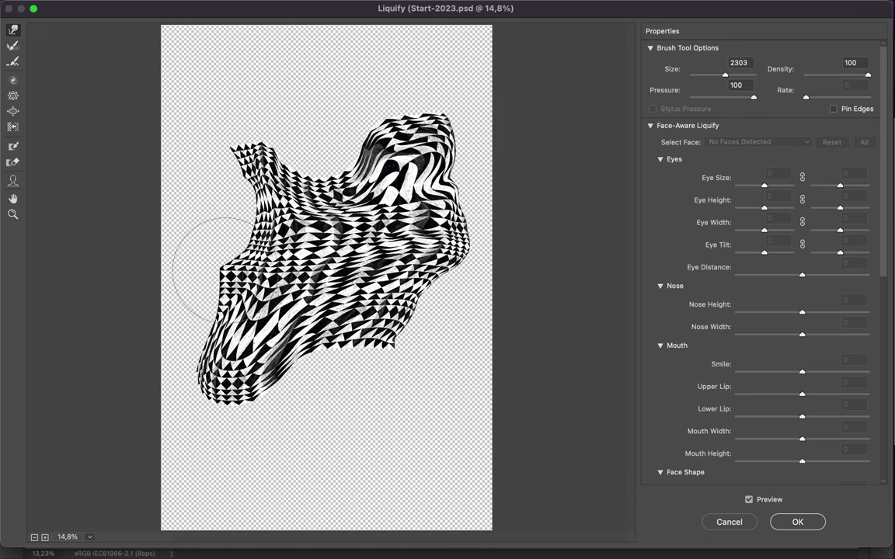
# Step: Bloat the pattern's lower-left edge, pucker its upper hump and middle, and apply Liquify
pyautogui.press('b')
pyautogui.moveTo(233, 268); pyautogui.dragTo(206, 326)
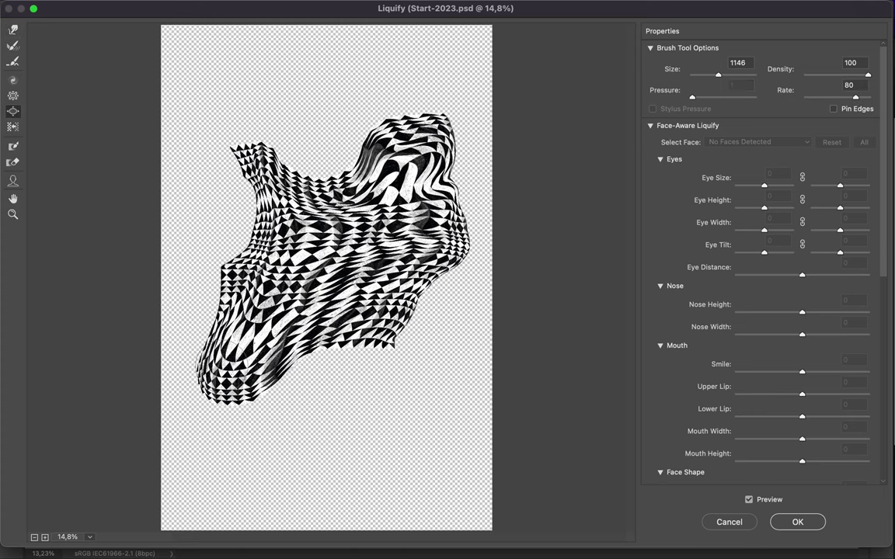
pyautogui.press('s')
pyautogui.moveTo(362, 169); pyautogui.dragTo(362, 169)
pyautogui.moveTo(325, 255); pyautogui.dragTo(326, 256)
pyautogui.click(796, 521)
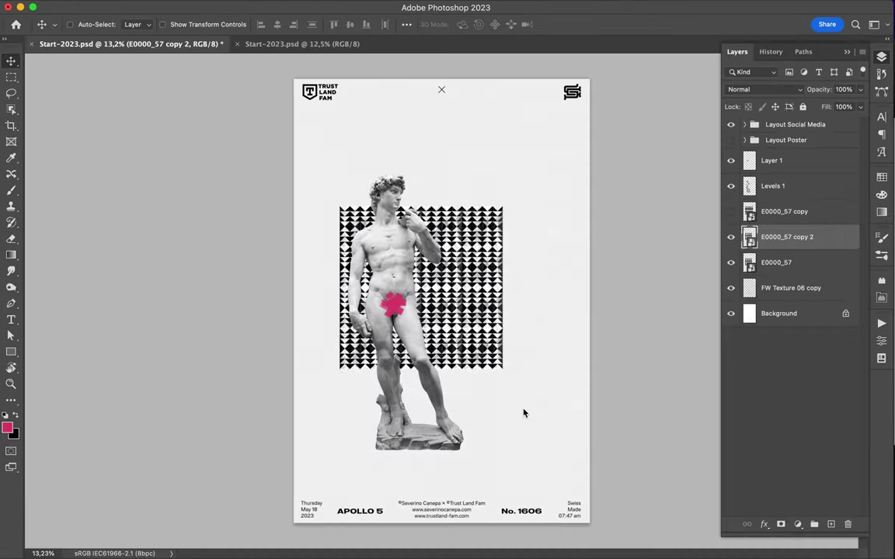
pyautogui.rightClick(824, 237)
# Step: Convert the warped drape to a Smart Object, move it right of the statue, and add a layer
pyautogui.click(739, 399)
pyautogui.moveTo(418, 332)
pyautogui.mouseDown()
pyautogui.moveTo(485, 302)
pyautogui.moveTo(508, 333)
pyautogui.mouseUp()
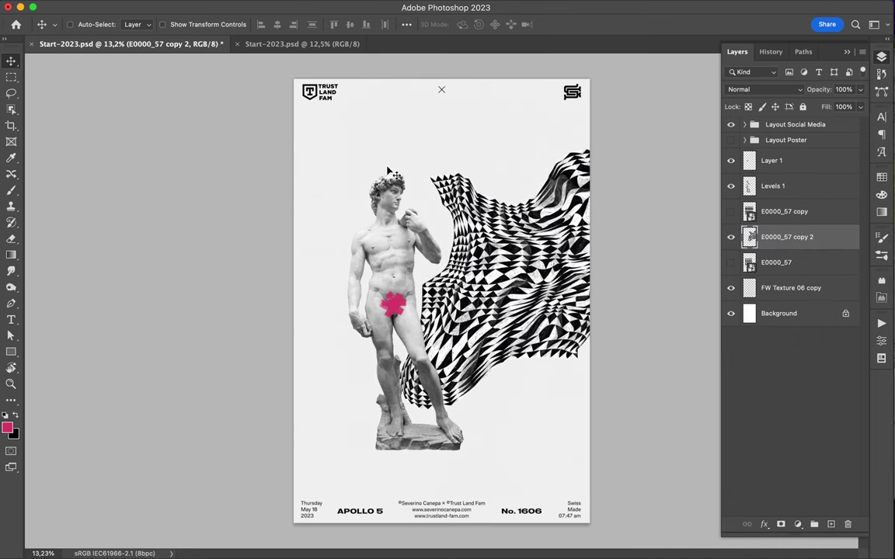
pyautogui.click(830, 524)
# Step: Paint black brush strokes behind the head and shoulder, along the side, and under the base
pyautogui.press('b')
pyautogui.press('d')
pyautogui.moveTo(350, 236); pyautogui.dragTo(371, 219)
pyautogui.moveTo(329, 300); pyautogui.dragTo(361, 375)
pyautogui.moveTo(377, 452); pyautogui.dragTo(462, 451)
pyautogui.moveTo(366, 434); pyautogui.dragTo(435, 458)
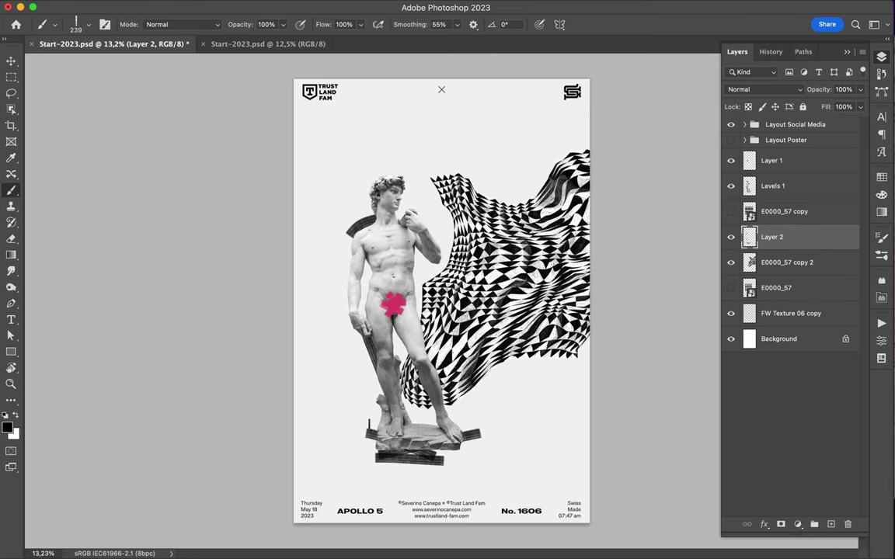
pyautogui.keyDown('super'); pyautogui.click(464, 314); pyautogui.keyUp('super')
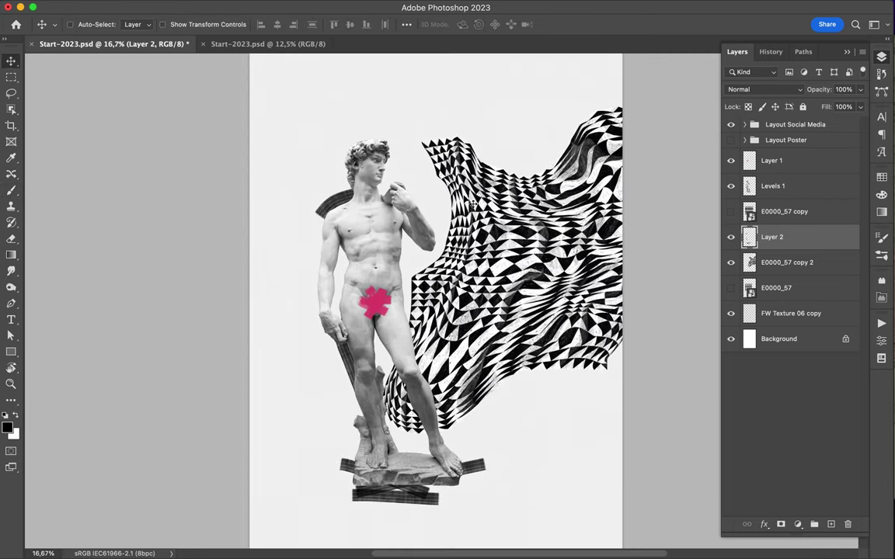
# Step: Select brush preset 11 and add a new empty layer above the statue
pyautogui.click(88, 24)
pyautogui.scroll(-5, 94, 233)
pyautogui.click(131, 287)
pyautogui.click(357, 204)
pyautogui.click(695, 185)
pyautogui.press('super+shift+alt+n')
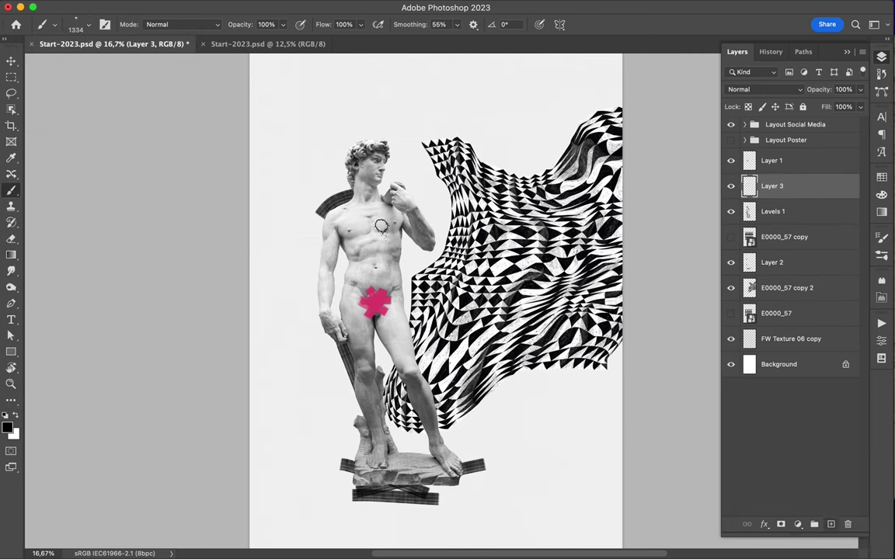
# Step: Switch to brush preset 16, then settle on the Getting Messy brush at size 38
pyautogui.click(87, 25)
pyautogui.press('.')
pyautogui.press('.')
pyautogui.press('.')
pyautogui.press('.')
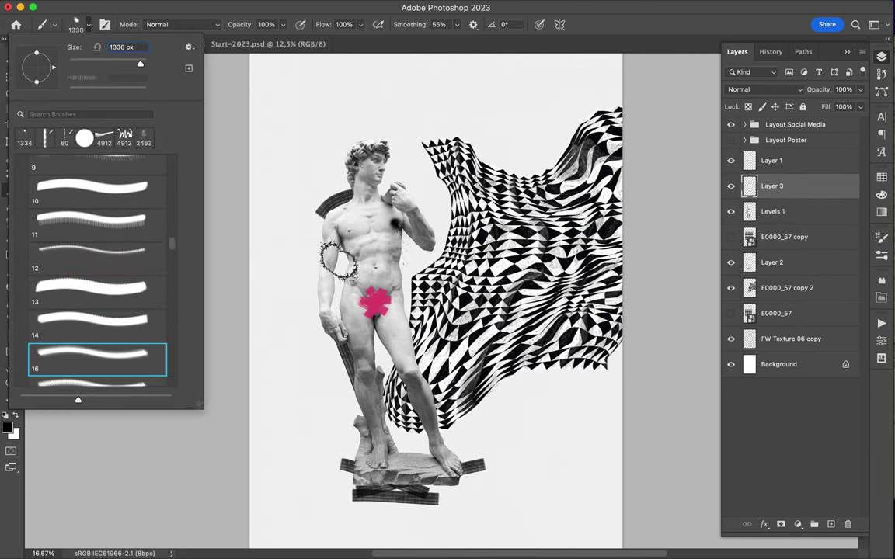
pyautogui.press('Escape')
pyautogui.press('v')
pyautogui.press('b')
pyautogui.click(87, 24)
pyautogui.scroll(5, 113, 234)
pyautogui.scroll(-2, 112, 234)
pyautogui.click(150, 298)
pyautogui.press('Return')
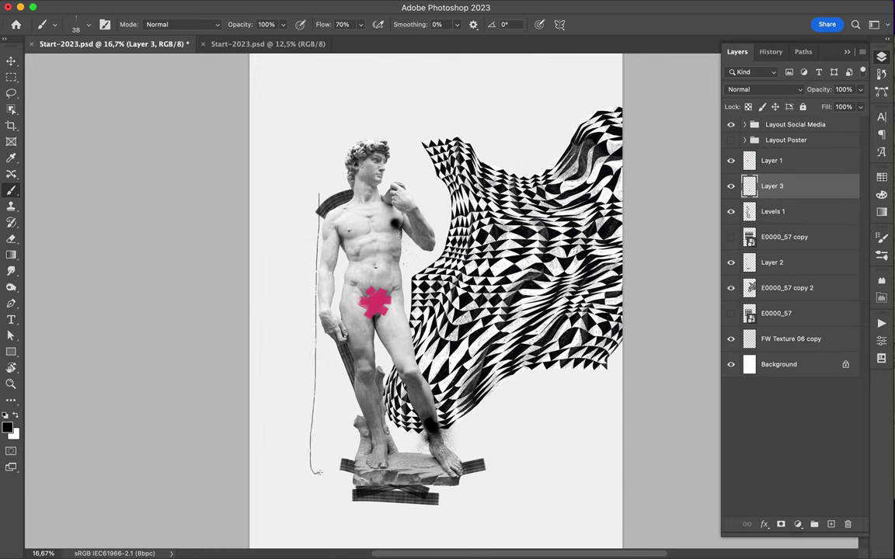
pyautogui.hotkey('ctrl', 'shift', 'alt', 'n')
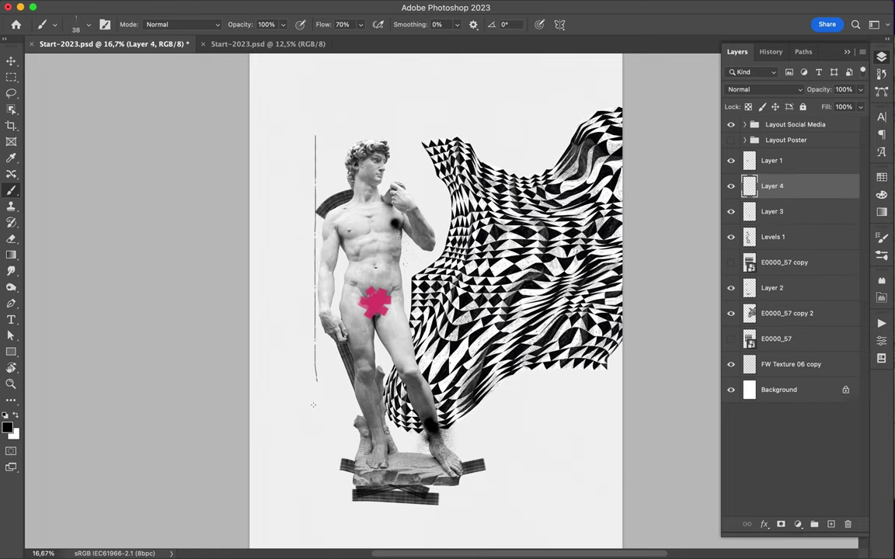
# Step: Sketch repeated rough frame lines around the statue, adding hatched scribbles on the sides and top-left
pyautogui.moveTo(407, 133)
pyautogui.mouseDown()
pyautogui.moveTo(311, 245)
pyautogui.moveTo(324, 485)
pyautogui.mouseUp()
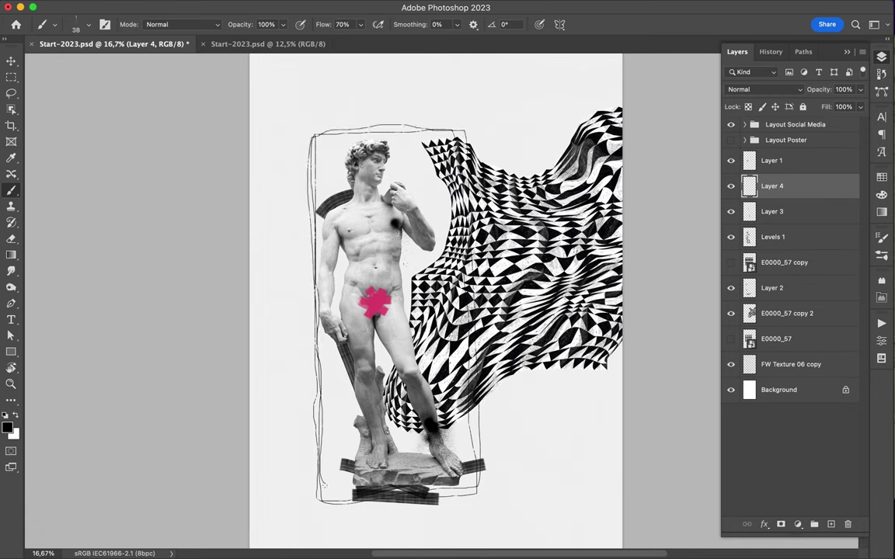
pyautogui.moveTo(460, 119); pyautogui.dragTo(475, 495)
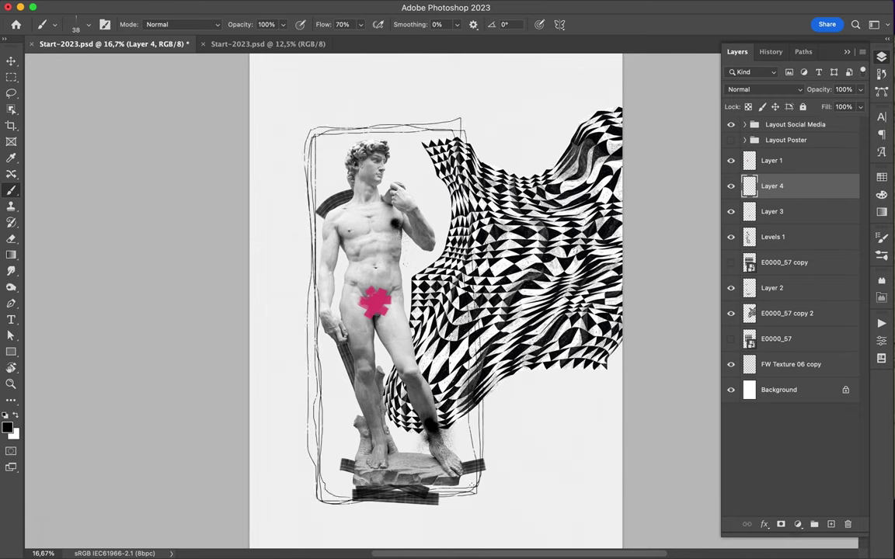
pyautogui.moveTo(476, 435); pyautogui.dragTo(500, 483)
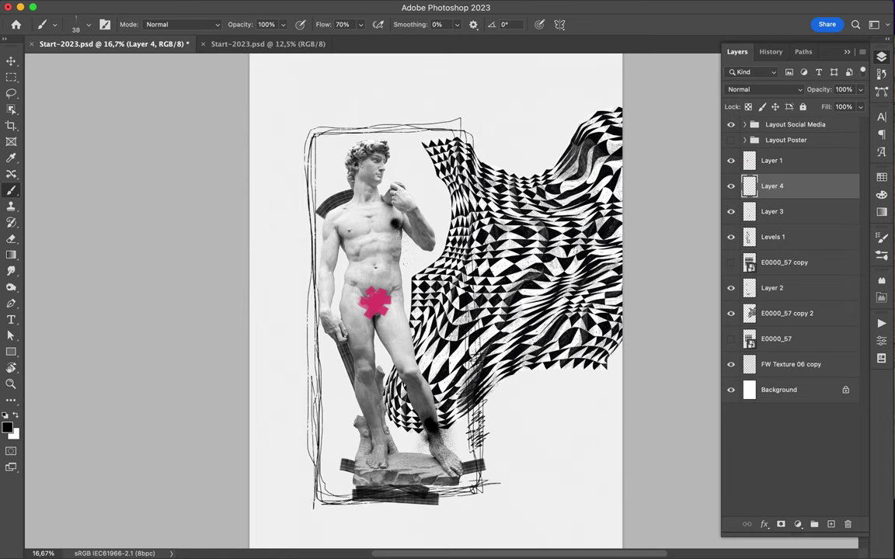
pyautogui.moveTo(475, 326); pyautogui.dragTo(476, 458)
pyautogui.moveTo(448, 116); pyautogui.dragTo(304, 351)
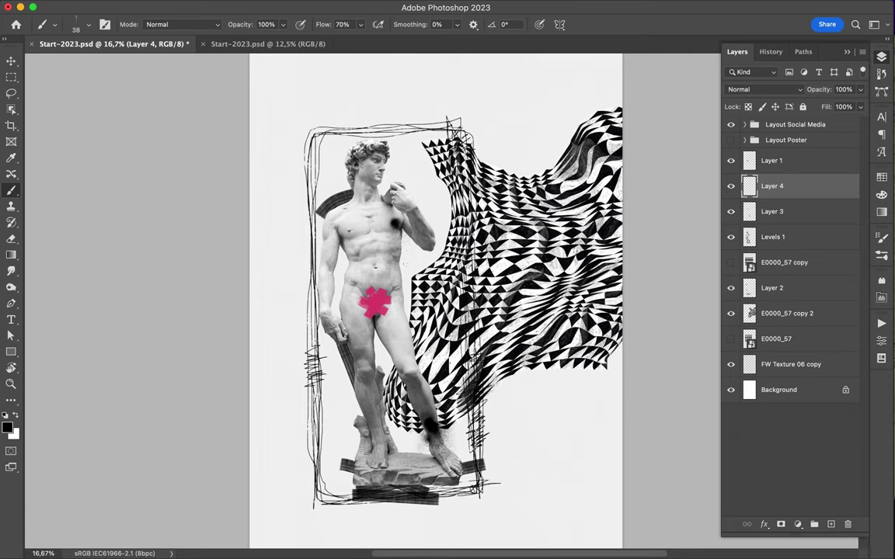
pyautogui.moveTo(478, 120); pyautogui.dragTo(312, 220)
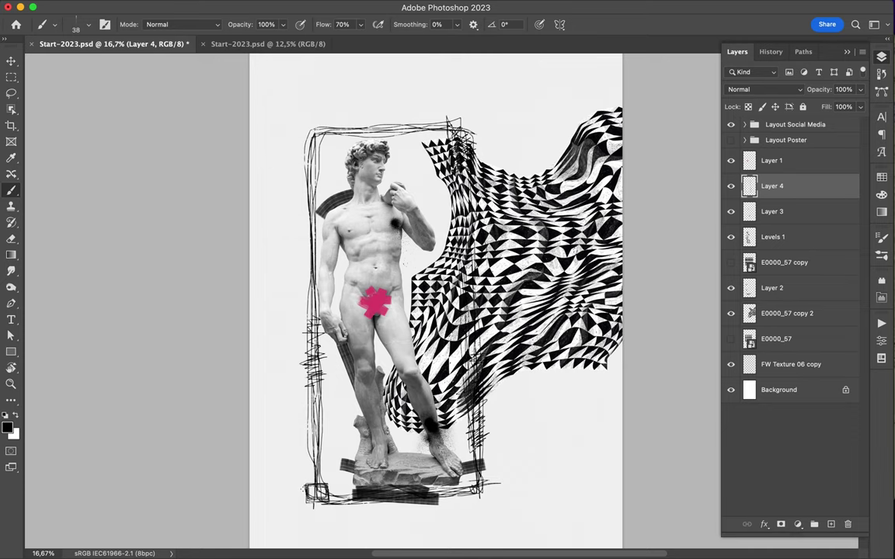
pyautogui.click(105, 24)
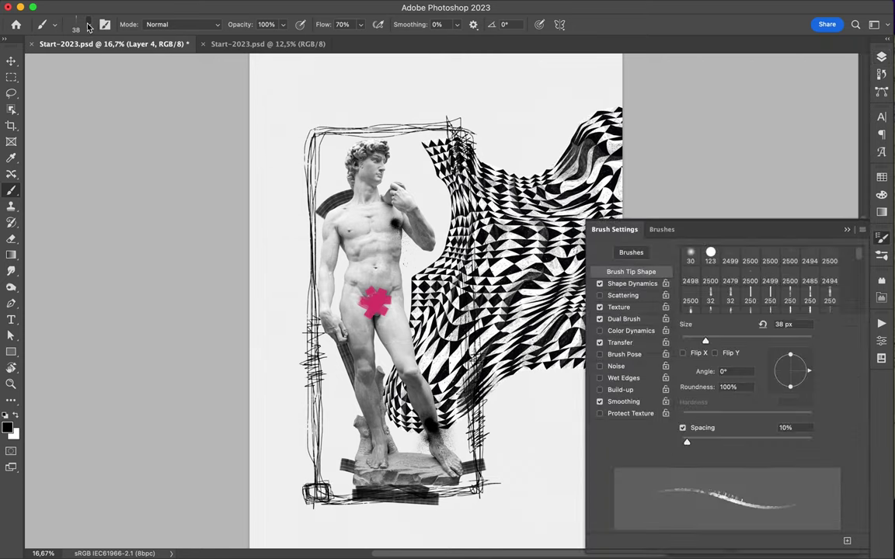
# Step: Pick the 75 px sketch brush preset and zoom in to 37.6% on the statue's torso
pyautogui.click(105, 24)
pyautogui.click(54, 24)
pyautogui.doubleClick(104, 369)
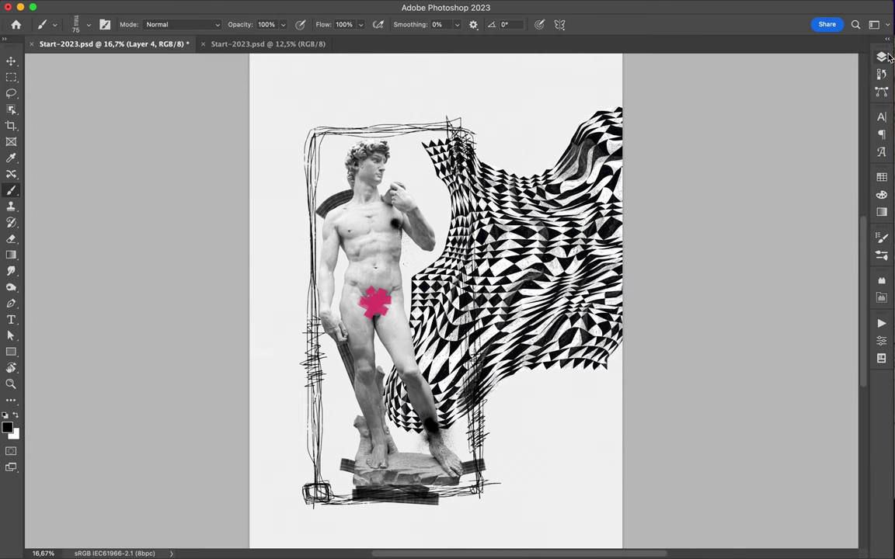
pyautogui.click(881, 56)
pyautogui.click(11, 384)
pyautogui.click(330, 242)
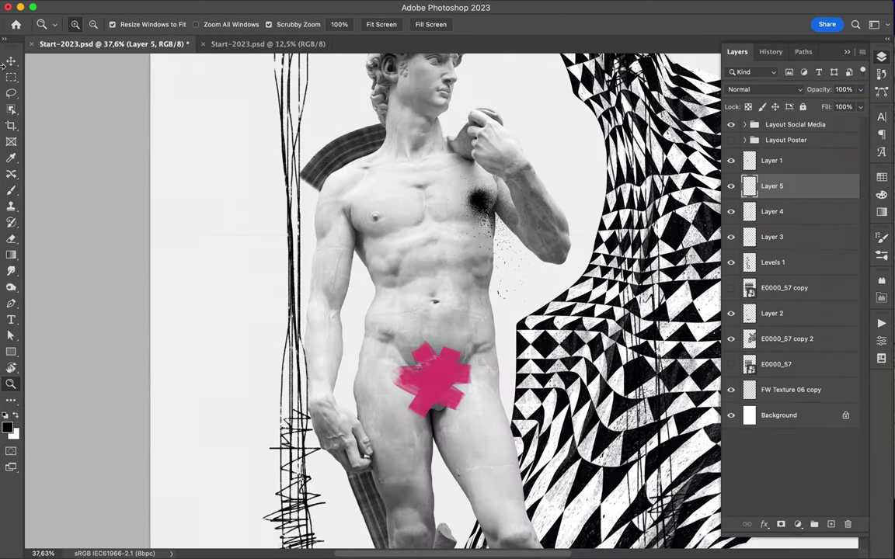
# Step: Sketch a small box on the frame's left upright, then scroll over the statue
pyautogui.press('b')
pyautogui.moveTo(280, 85)
pyautogui.mouseDown()
pyautogui.moveTo(249, 117)
pyautogui.moveTo(240, 93)
pyautogui.mouseUp()
pyautogui.scroll(5, 478, 165)
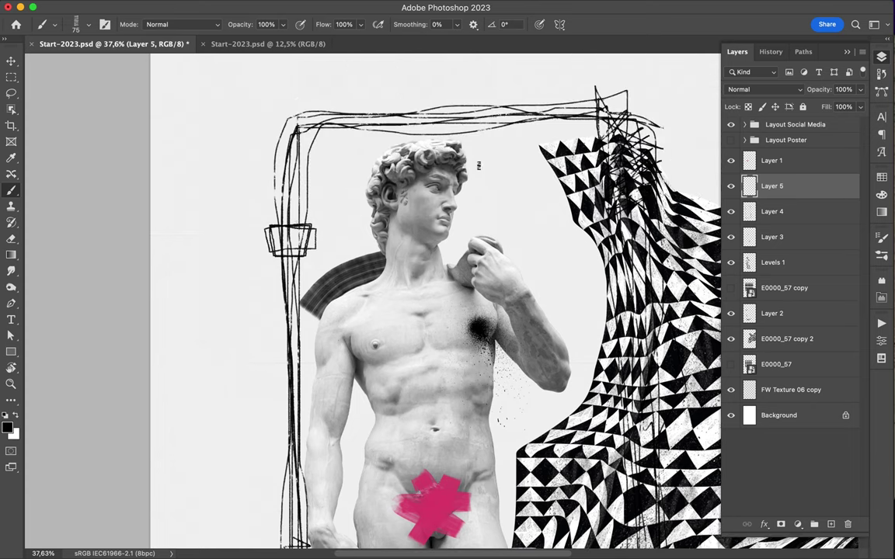
pyautogui.scroll(-7, 338, 350)
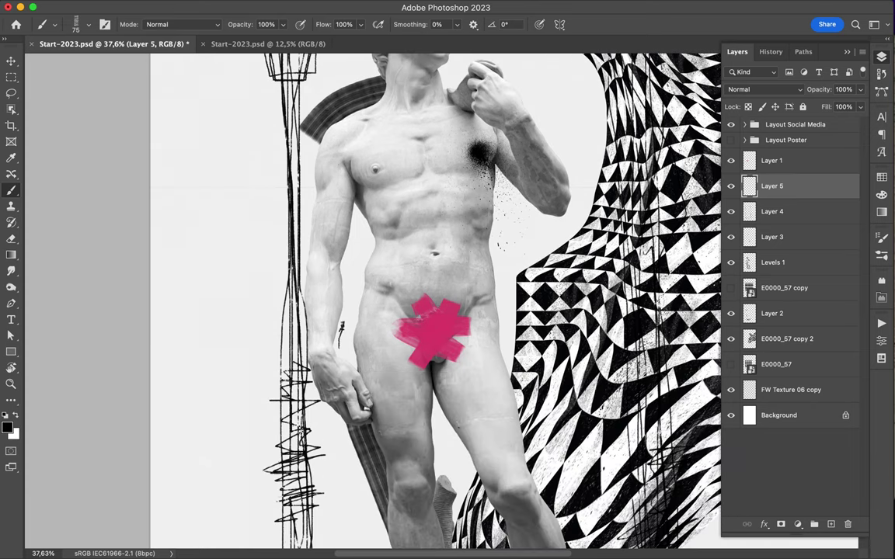
pyautogui.scroll(-5, 339, 332)
pyautogui.scroll(-6, 404, 357)
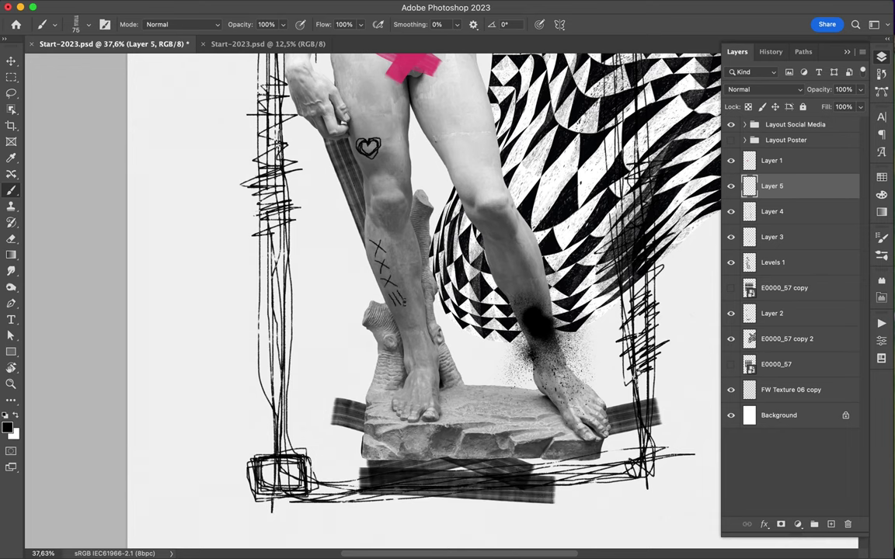
pyautogui.scroll(5, 510, 283)
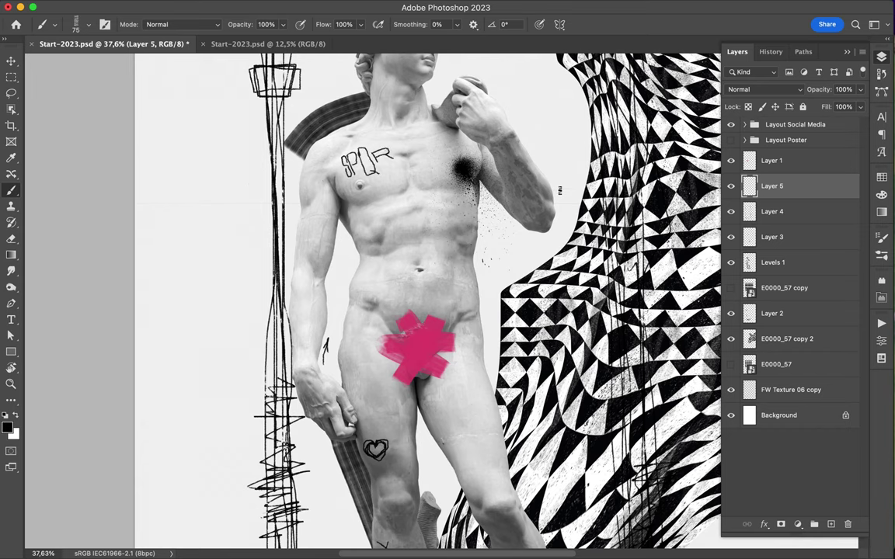
pyautogui.scroll(5, 559, 190)
# Step: Scribble a circle at the frame's top-right corner, a slanted box, and a dense tall rectangle above the head
pyautogui.moveTo(503, 170)
pyautogui.mouseDown()
pyautogui.moveTo(548, 166)
pyautogui.moveTo(497, 124)
pyautogui.mouseUp()
pyautogui.moveTo(237, 163)
pyautogui.mouseDown()
pyautogui.moveTo(202, 128)
pyautogui.moveTo(217, 160)
pyautogui.moveTo(194, 117)
pyautogui.moveTo(203, 120)
pyautogui.mouseUp()
pyautogui.scroll(5, 277, 141)
pyautogui.moveTo(239, 200); pyautogui.dragTo(268, 281)
pyautogui.moveTo(272, 190)
pyautogui.mouseDown()
pyautogui.moveTo(294, 278)
pyautogui.moveTo(240, 198)
pyautogui.mouseUp()
pyautogui.moveTo(264, 248)
pyautogui.mouseDown()
pyautogui.moveTo(233, 167)
pyautogui.moveTo(264, 256)
pyautogui.mouseUp()
pyautogui.moveTo(217, 174)
pyautogui.mouseDown()
pyautogui.moveTo(264, 256)
pyautogui.moveTo(233, 163)
pyautogui.moveTo(274, 201)
pyautogui.moveTo(245, 217)
pyautogui.moveTo(288, 237)
pyautogui.moveTo(253, 222)
pyautogui.moveTo(240, 190)
pyautogui.moveTo(264, 198)
pyautogui.moveTo(260, 226)
pyautogui.mouseUp()
pyautogui.scroll(-3, 340, 226)
# Step: Sketch a slanted rectangle right of the head, a rectangle on the plinth, and a circle below it
pyautogui.moveTo(378, 185)
pyautogui.mouseDown()
pyautogui.moveTo(342, 230)
pyautogui.moveTo(365, 172)
pyautogui.mouseUp()
pyautogui.moveTo(345, 233); pyautogui.dragTo(340, 231)
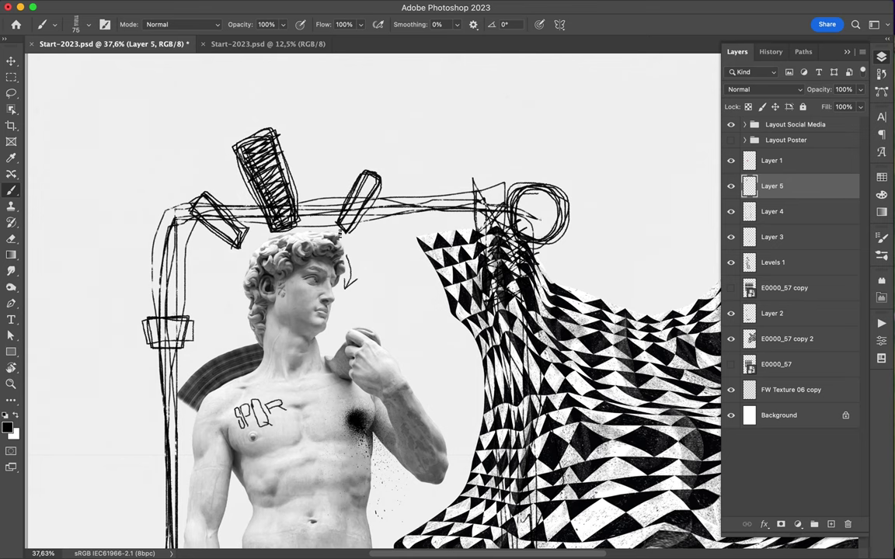
pyautogui.scroll(-4, 322, 199)
pyautogui.scroll(-10, 399, 280)
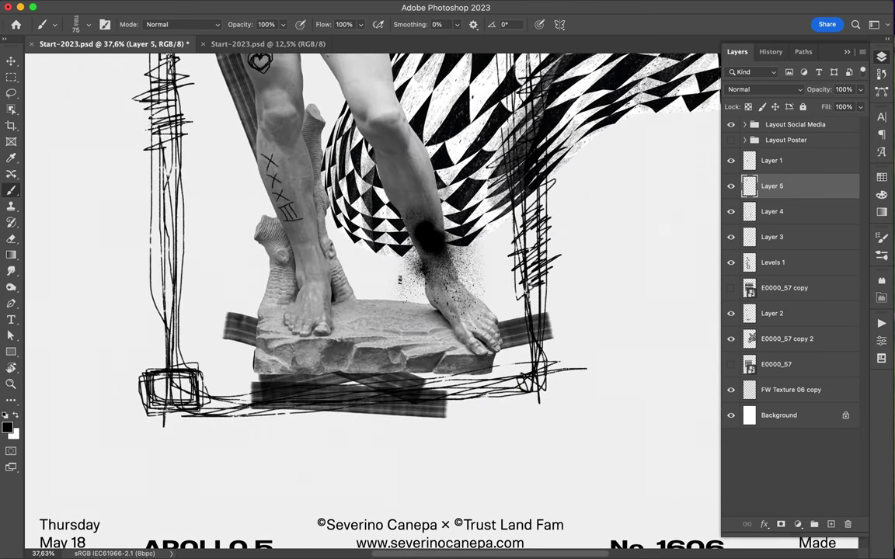
pyautogui.moveTo(342, 320)
pyautogui.mouseDown()
pyautogui.moveTo(342, 309)
pyautogui.moveTo(429, 310)
pyautogui.moveTo(342, 329)
pyautogui.moveTo(422, 314)
pyautogui.moveTo(345, 326)
pyautogui.moveTo(429, 323)
pyautogui.moveTo(347, 319)
pyautogui.mouseUp()
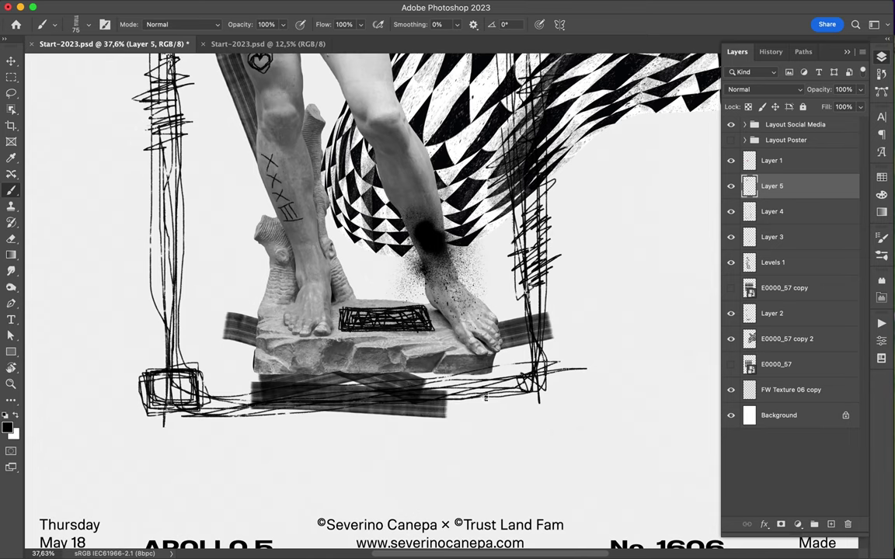
pyautogui.moveTo(472, 398); pyautogui.dragTo(508, 418)
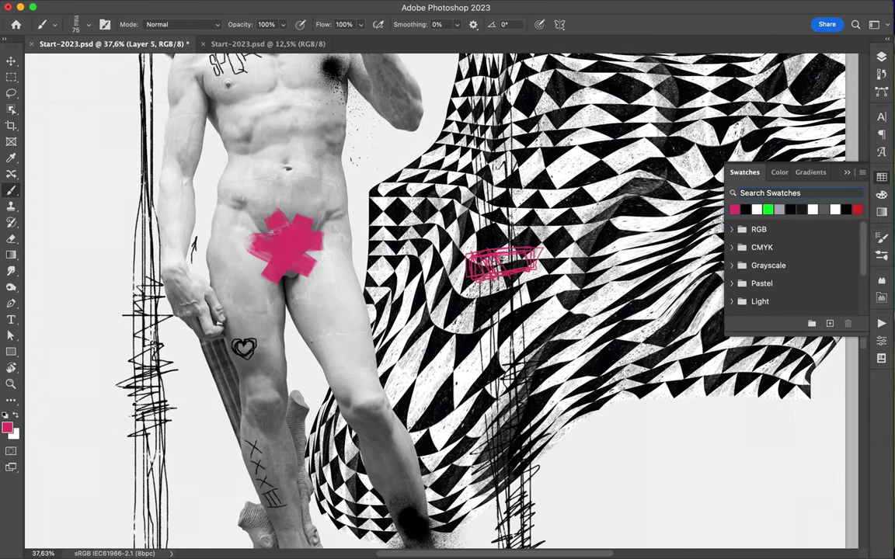
# Step: Zoom out past 25% until the whole poster is in view
pyautogui.hotkey('ctrl', '-')
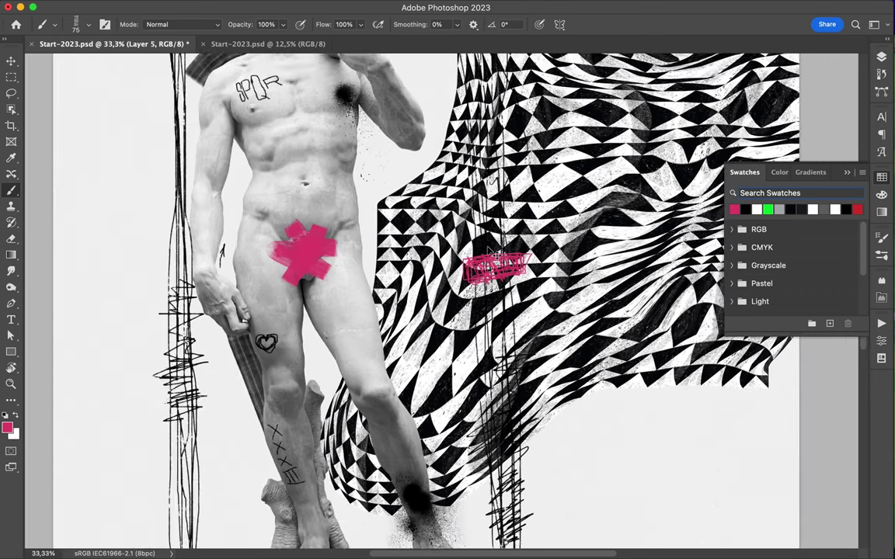
pyautogui.hotkey('ctrl', '-')
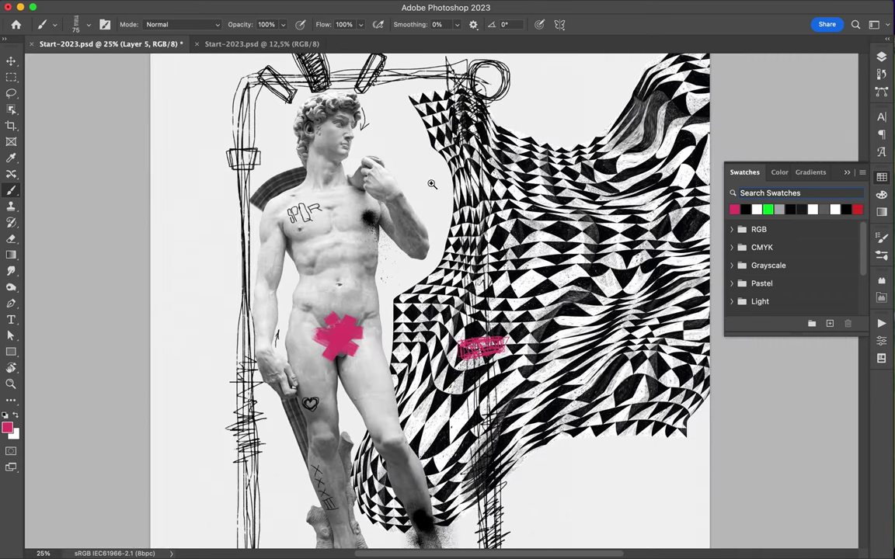
pyautogui.scroll(3, 404, 206)
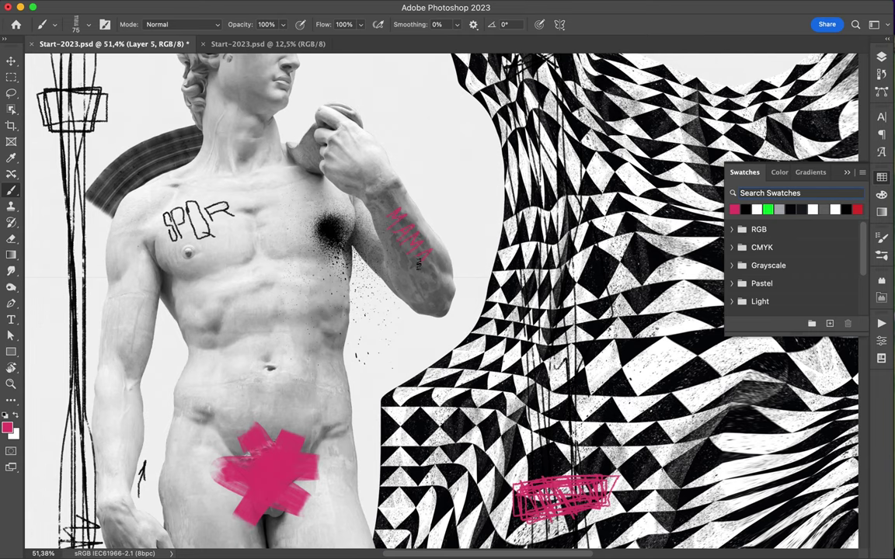
pyautogui.hotkey('ctrl', '-')
pyautogui.hotkey('ctrl', '-')
pyautogui.hotkey('ctrl', '-')
pyautogui.hotkey('ctrl', '-')
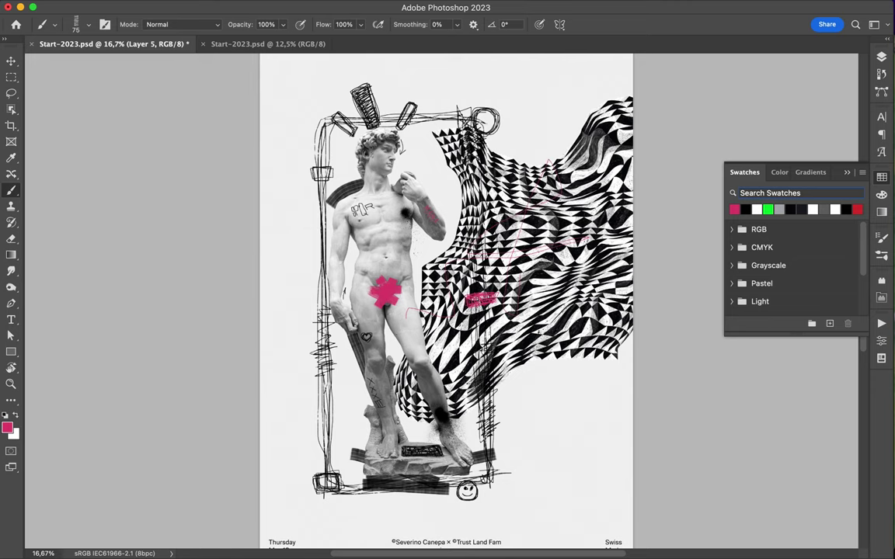
# Step: Stamp pink DSC_3916.JPG texture over the No. 1606 footer, undoing a stray chest splatter
pyautogui.click(83, 27)
pyautogui.scroll(-5, 94, 295)
pyautogui.click(97, 247)
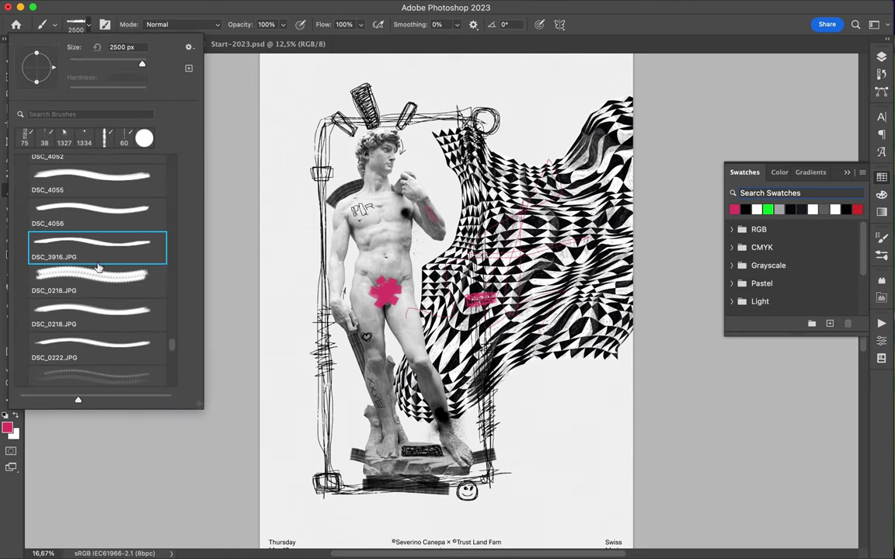
pyautogui.scroll(-5, 544, 350)
pyautogui.click(574, 402)
pyautogui.scroll(5, 450, 311)
pyautogui.click(82, 27)
pyautogui.click(443, 194)
pyautogui.hotkey('ctrl', 'z')
# Step: Stamp a 2499 px pink texture, stand it vertical on Layer 6 at left, below Layer 3
pyautogui.click(82, 27)
pyautogui.click(94, 315)
pyautogui.click(94, 351)
pyautogui.click(552, 124)
pyautogui.press('F7')
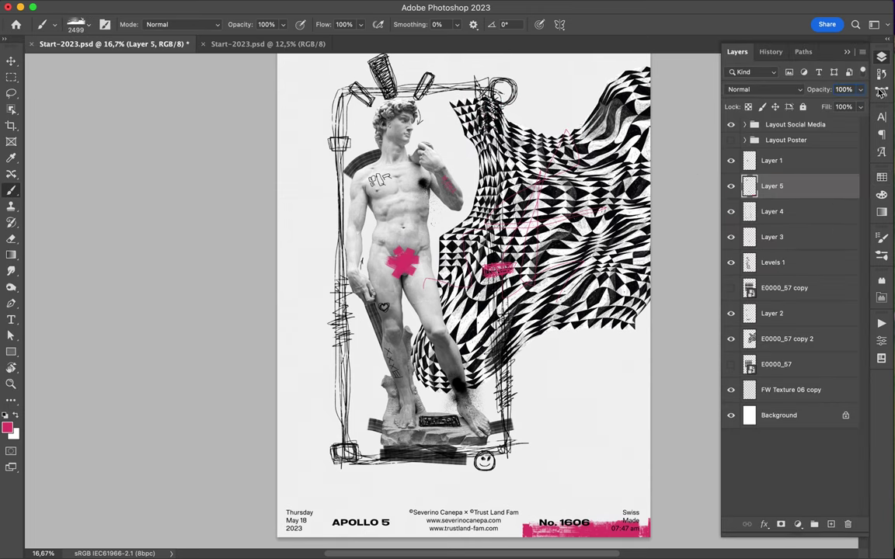
pyautogui.hotkey('ctrl', 't')
pyautogui.moveTo(637, 330); pyautogui.dragTo(559, 247)
pyautogui.press('Return')
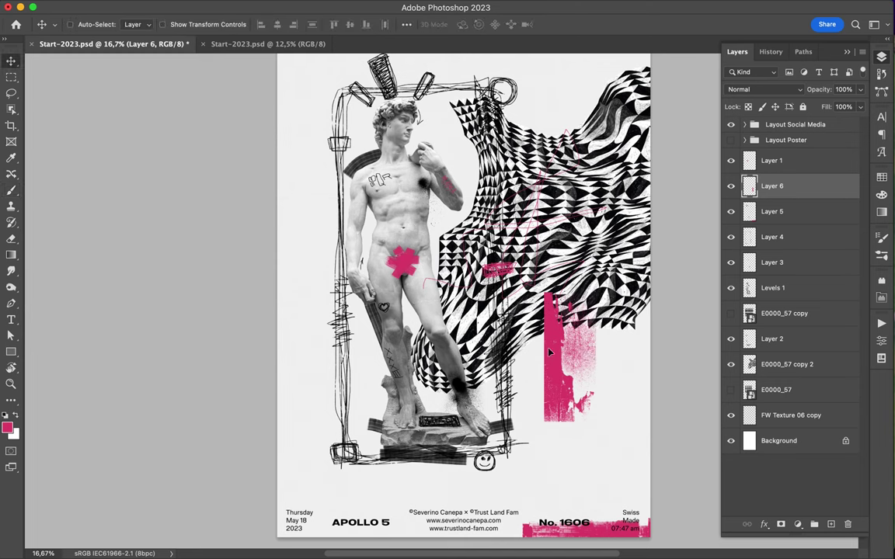
pyautogui.moveTo(571, 388); pyautogui.dragTo(361, 396)
pyautogui.moveTo(772, 185); pyautogui.dragTo(772, 250)
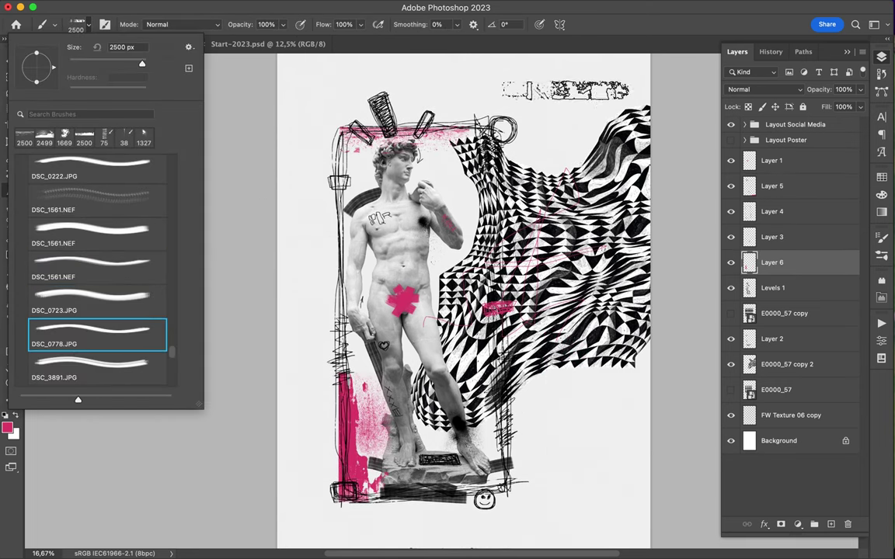
# Step: Stamp a pink graffiti tag across the statue's hips, then try the DSC_3885.JPG and other texture brushes
pyautogui.click(76, 24)
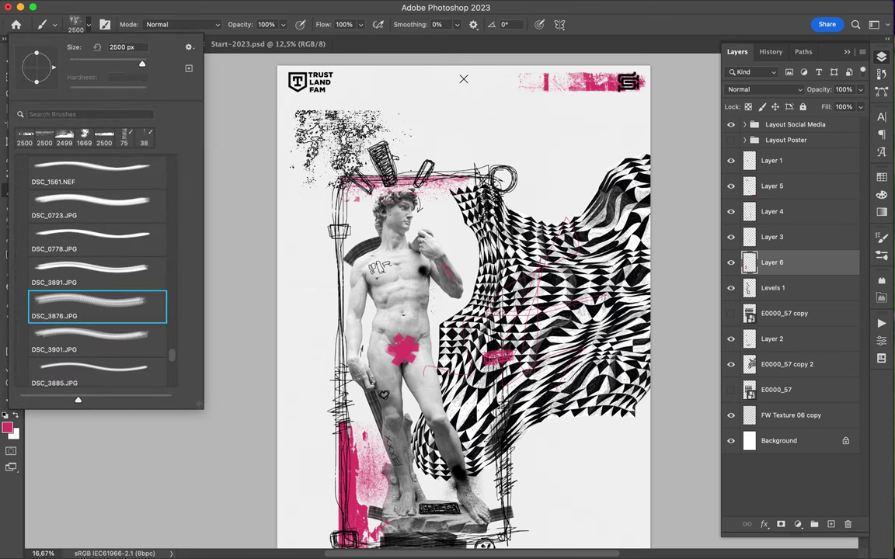
pyautogui.click(354, 116)
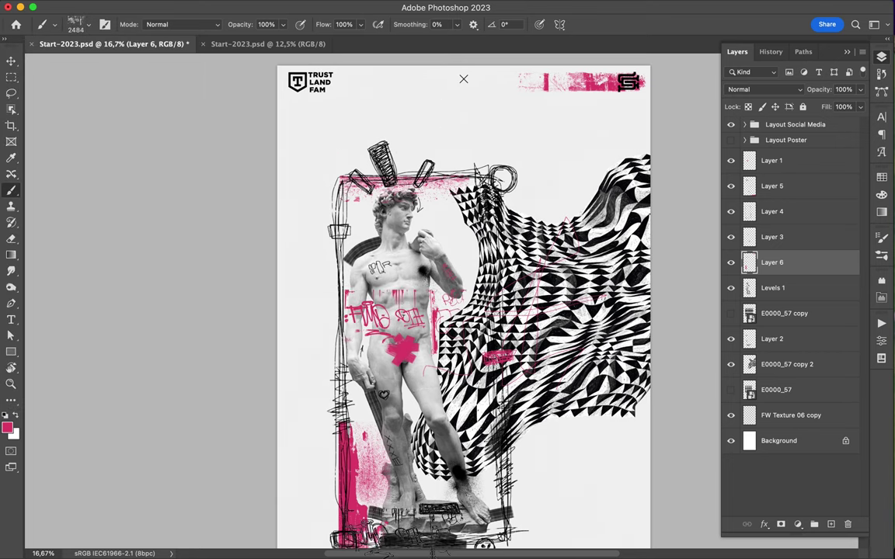
pyautogui.click(78, 24)
pyautogui.click(97, 342)
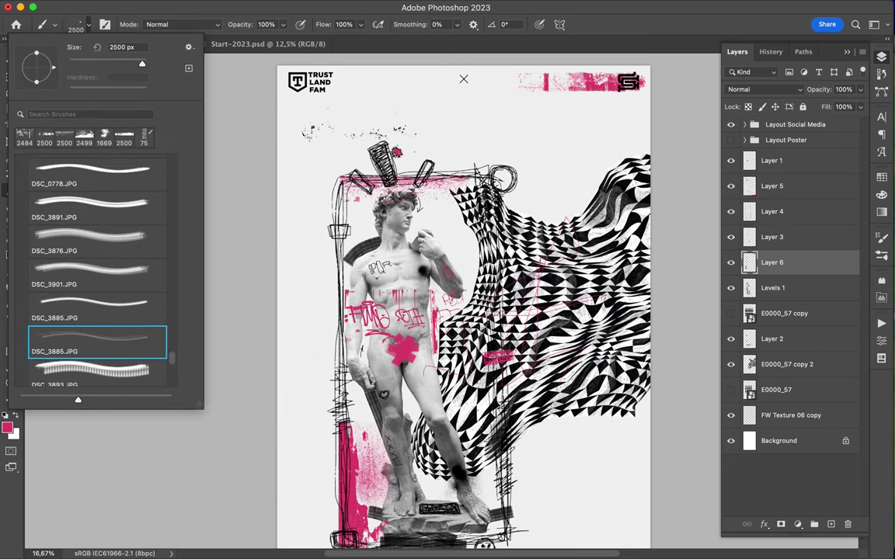
pyautogui.click(357, 138)
pyautogui.scroll(-3, 494, 164)
pyautogui.click(78, 25)
pyautogui.click(99, 304)
pyautogui.press('Return')
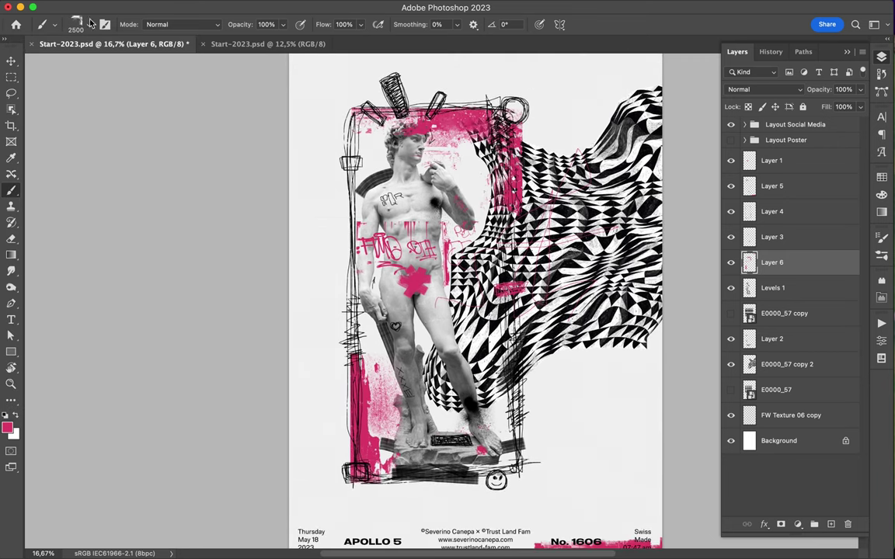
# Step: Rotate Layer 7's grey texture 75° and place it below E0000_57 copy 2, behind the statue's legs
pyautogui.click(78, 24)
pyautogui.click(881, 177)
pyautogui.click(882, 57)
pyautogui.click(771, 263)
pyautogui.hotkey('ctrl', 't')
pyautogui.moveTo(543, 497); pyautogui.dragTo(646, 304)
pyautogui.press('Return')
pyautogui.press('v')
pyautogui.moveTo(590, 412); pyautogui.dragTo(544, 396)
pyautogui.moveTo(771, 263); pyautogui.dragTo(745, 402)
pyautogui.moveTo(556, 420); pyautogui.dragTo(545, 433)
# Step: Paint a grey stroke with a 2458 px paint-stroke brush on a new empty layer
pyautogui.press('b')
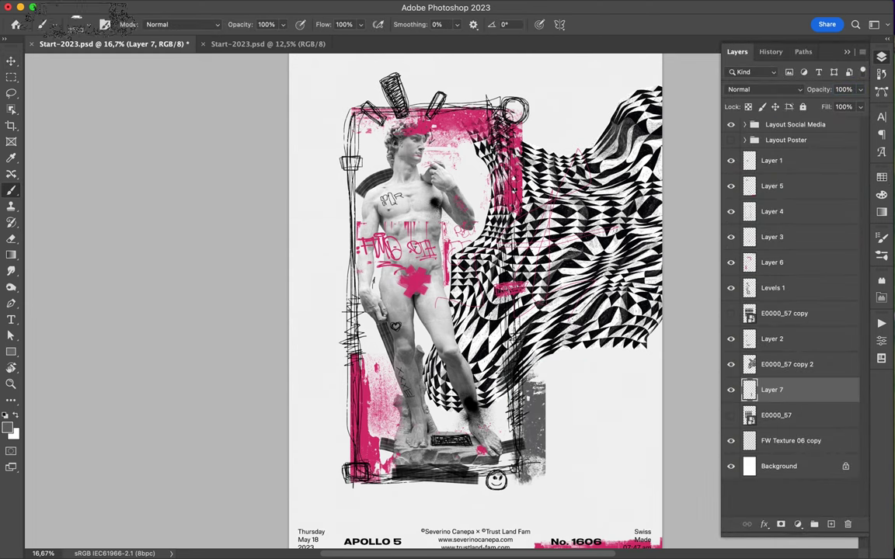
pyautogui.click(78, 24)
pyautogui.scroll(-5, 93, 310)
pyautogui.scroll(-2, 93, 312)
pyautogui.scroll(-2, 92, 314)
pyautogui.scroll(-2, 82, 314)
pyautogui.scroll(-2, 47, 280)
pyautogui.click(33, 244)
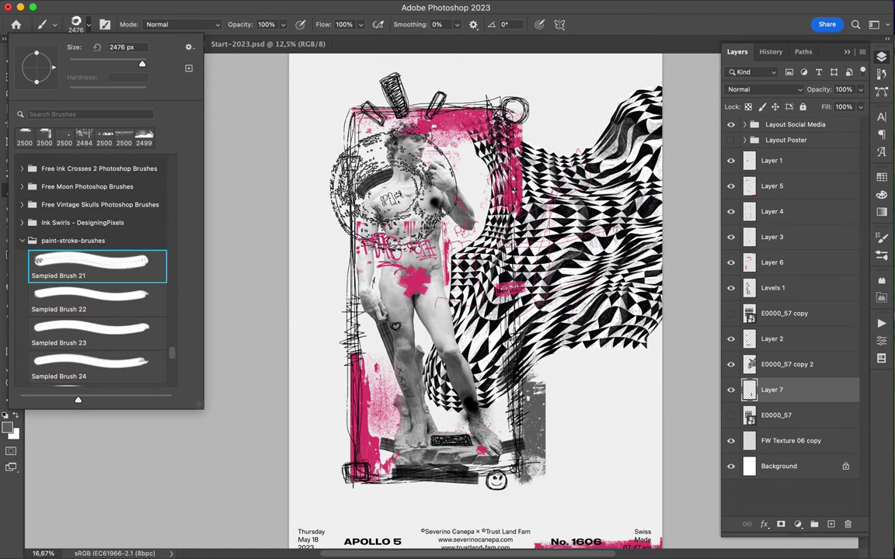
pyautogui.scroll(-2, 85, 257)
pyautogui.scroll(-2, 85, 256)
pyautogui.doubleClick(78, 250)
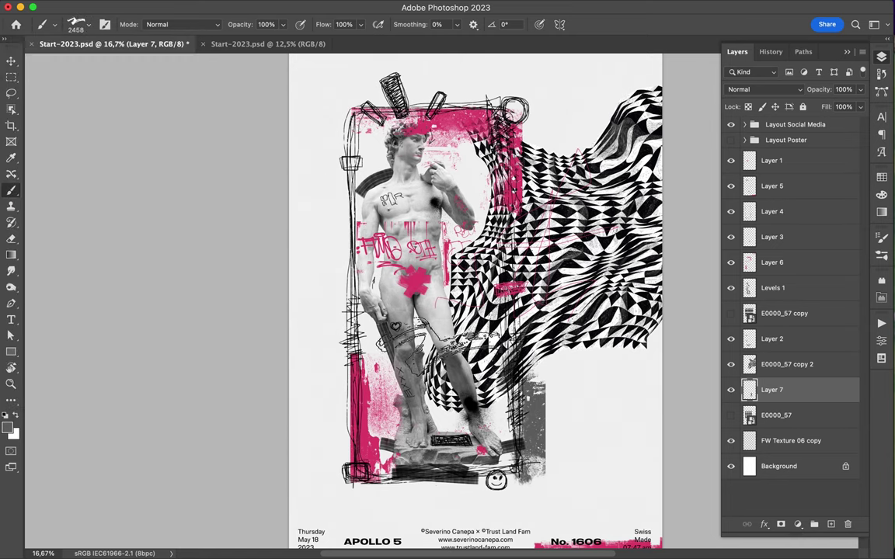
pyautogui.click(830, 524)
pyautogui.moveTo(776, 389); pyautogui.dragTo(777, 174)
pyautogui.click(578, 208)
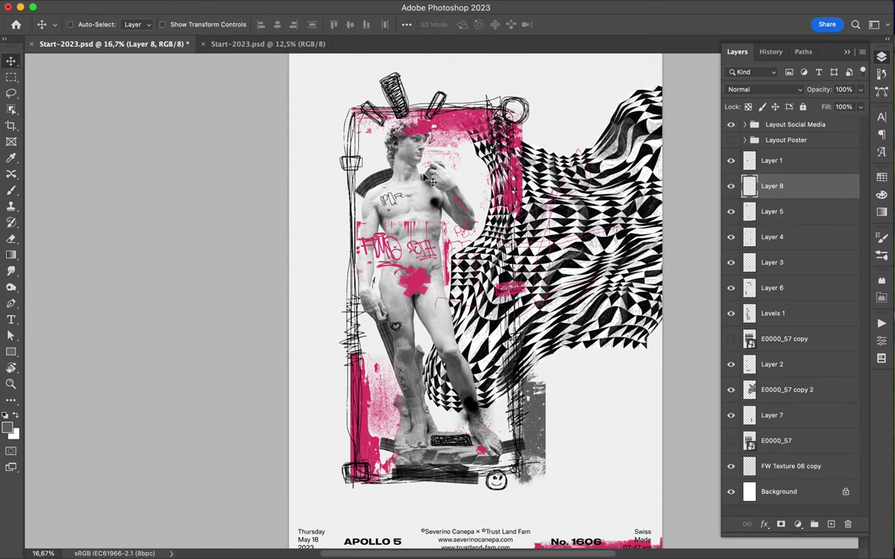
# Step: Move the gray stroke off the poster and paint a black SG-brush bar down the left edge
pyautogui.click(81, 24)
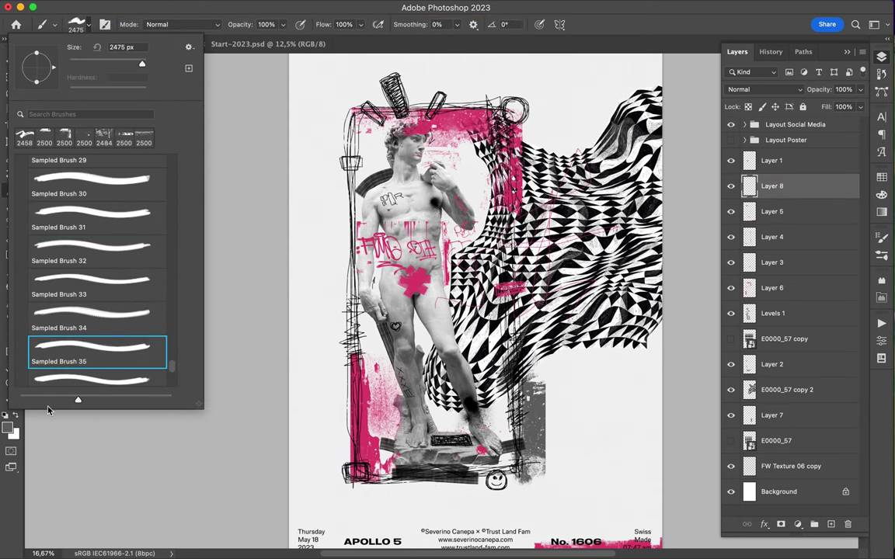
pyautogui.scroll(-5, 93, 271)
pyautogui.click(22, 336)
pyautogui.click(93, 334)
pyautogui.press('v')
pyautogui.moveTo(543, 124); pyautogui.dragTo(272, 152)
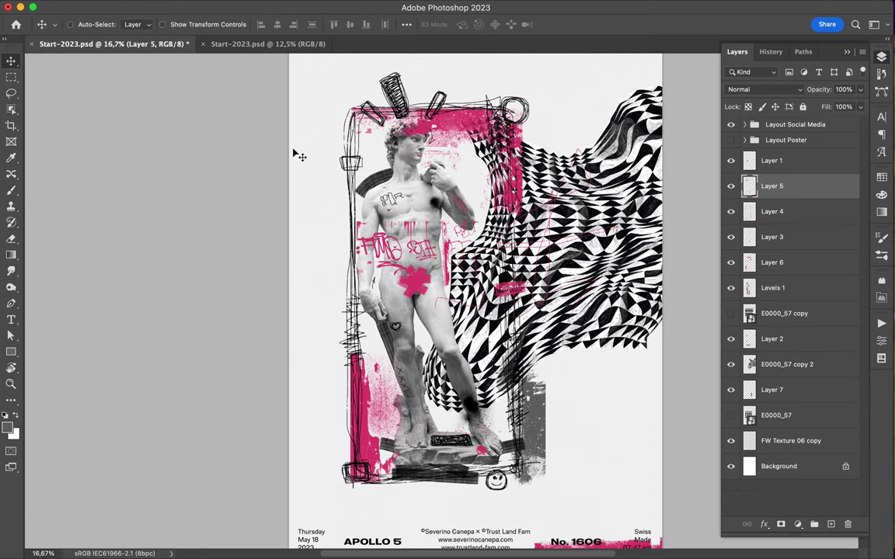
pyautogui.press('b')
pyautogui.click(293, 187)
# Step: Scatter black dots over the statue with another SG brush, then choose the flat SG brush
pyautogui.click(88, 24)
pyautogui.click(97, 368)
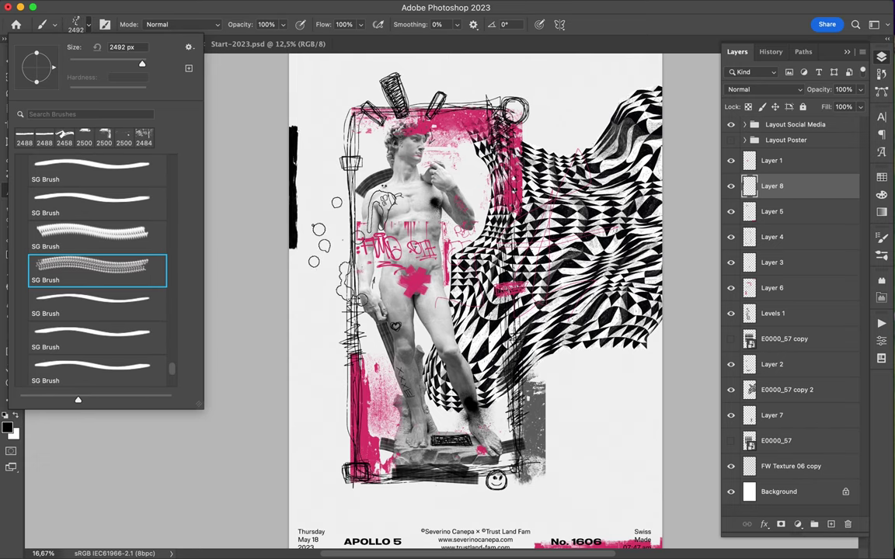
pyautogui.click(412, 299)
pyautogui.click(88, 24)
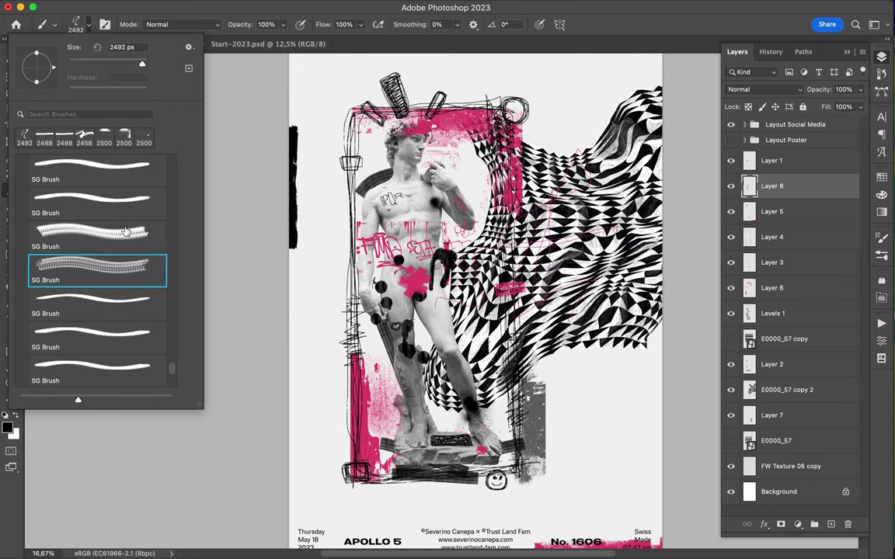
pyautogui.click(85, 330)
pyautogui.scroll(-3, 85, 272)
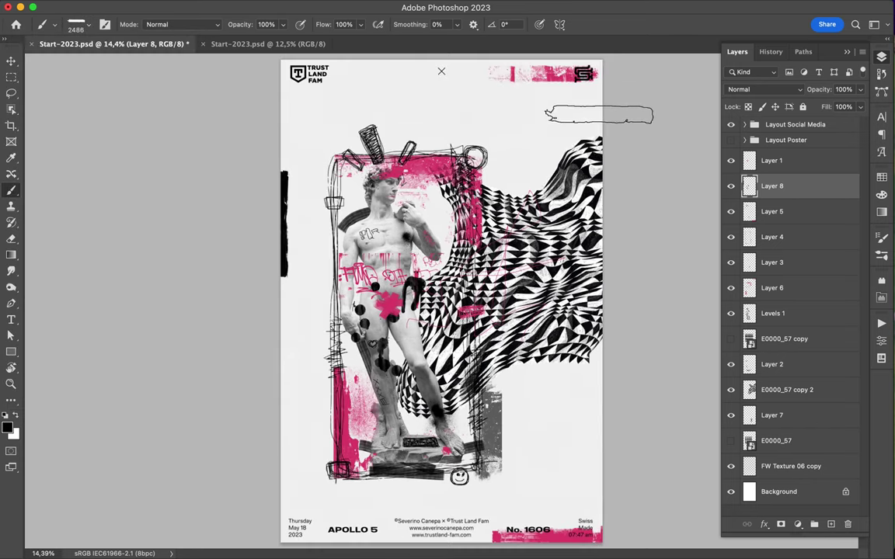
# Step: Copy a lassoed checker-drape piece to Layer 9 on the left side, just below Layer 6
pyautogui.press('l')
pyautogui.moveTo(504, 173); pyautogui.dragTo(484, 271)
pyautogui.hotkey('ctrl', 'c')
pyautogui.press('Return')
pyautogui.click(786, 389)
pyautogui.hotkey('ctrl', 'c')
pyautogui.hotkey('ctrl', 'v')
pyautogui.press('v')
pyautogui.moveTo(326, 365); pyautogui.dragTo(351, 281)
pyautogui.moveTo(771, 389); pyautogui.dragTo(777, 310)
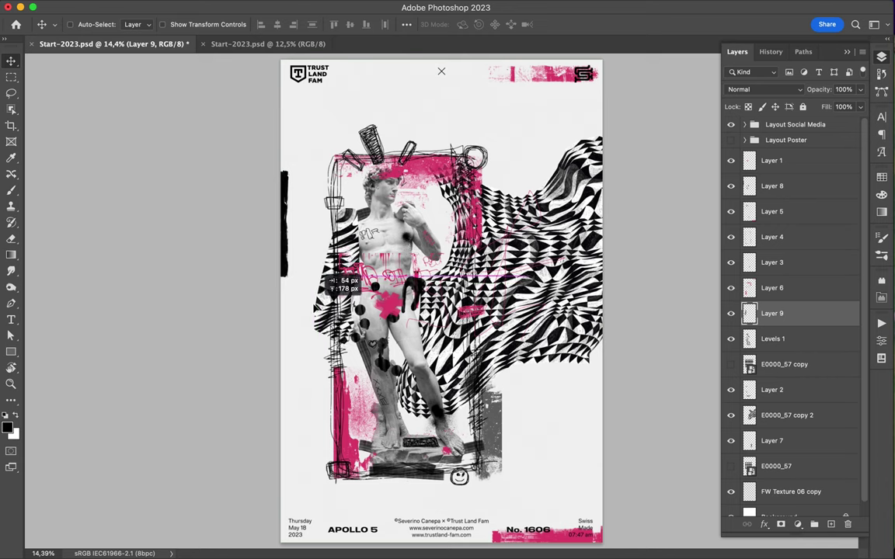
# Step: Zoom in on the top circle and brush two black lines radiating from it
pyautogui.press('b')
pyautogui.click(88, 24)
pyautogui.scroll(10, 105, 272)
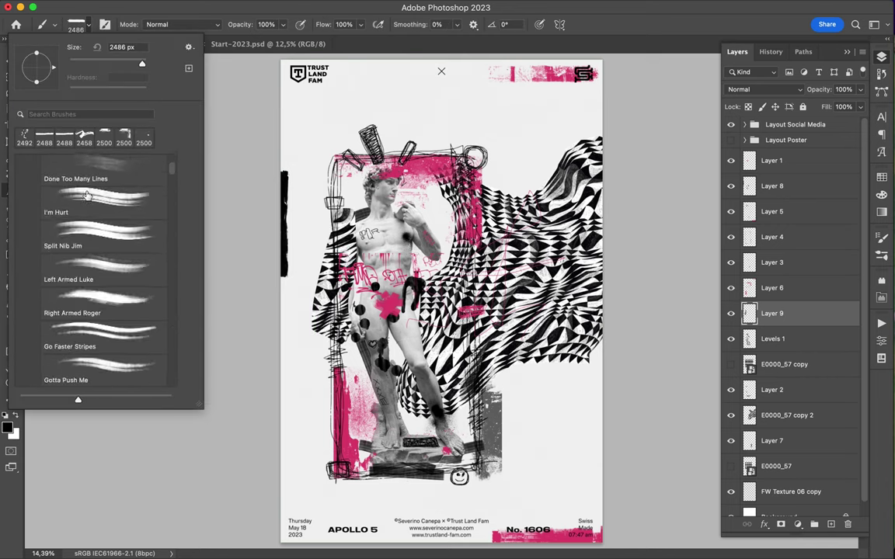
pyautogui.press('Return')
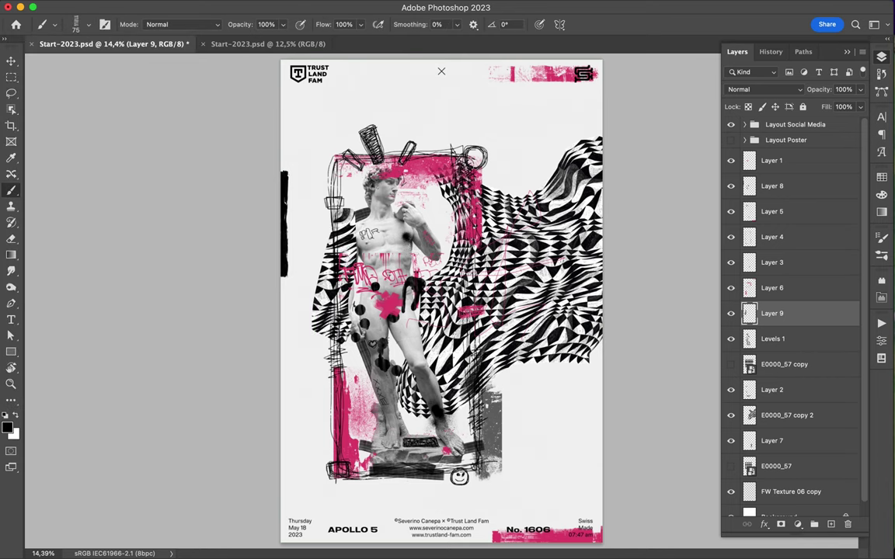
pyautogui.moveTo(471, 161); pyautogui.dragTo(536, 162)
pyautogui.moveTo(501, 129); pyautogui.dragTo(550, 95)
pyautogui.moveTo(497, 151); pyautogui.dragTo(541, 170)
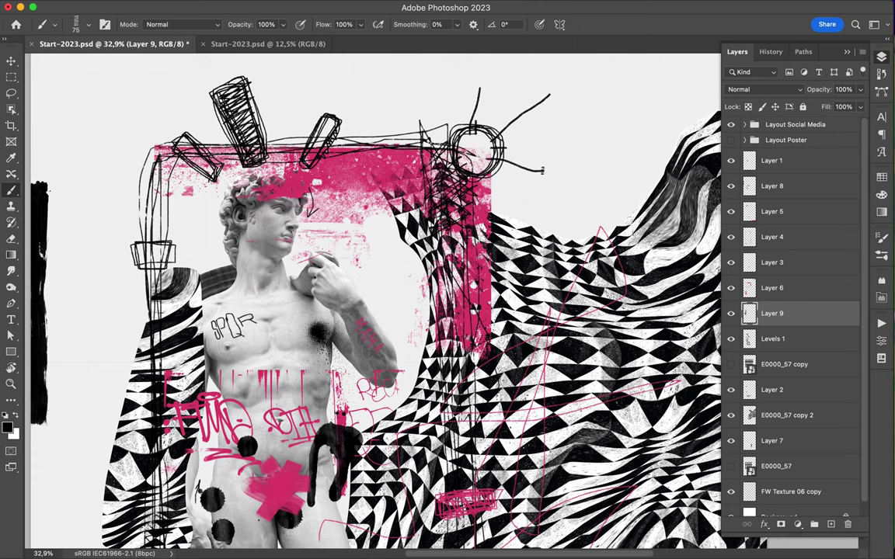
# Step: Brush short black strokes, dashes and a zigzag across the statue's chest and torso
pyautogui.scroll(-3, 372, 295)
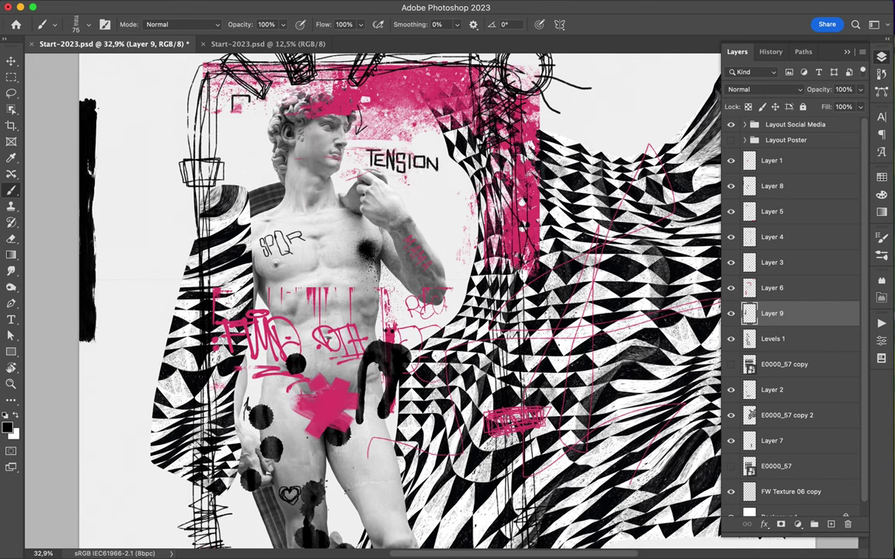
pyautogui.moveTo(224, 121); pyautogui.dragTo(249, 120)
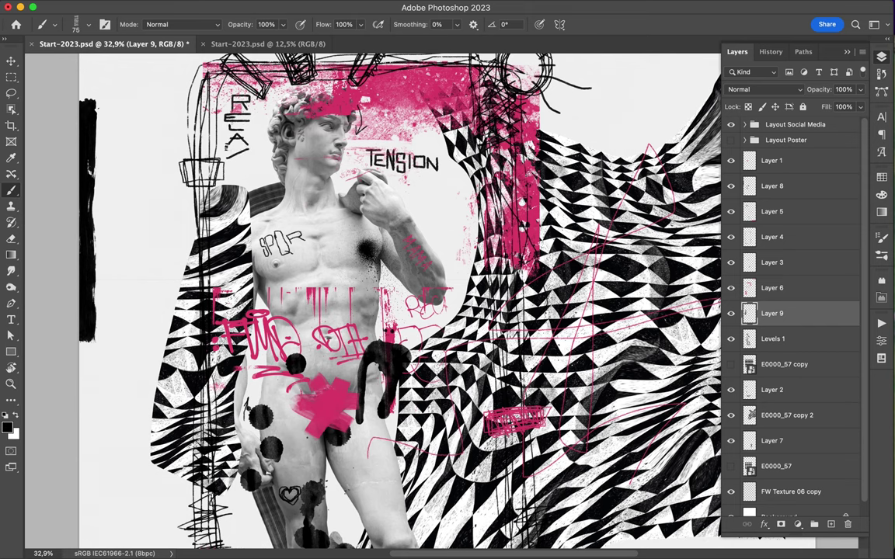
pyautogui.scroll(-3, 412, 138)
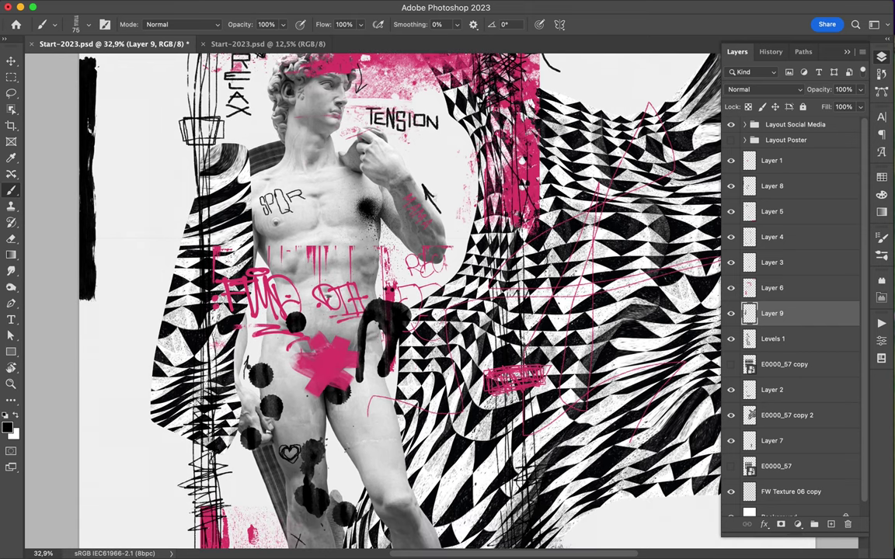
pyautogui.moveTo(278, 242); pyautogui.dragTo(377, 242)
pyautogui.moveTo(310, 229); pyautogui.dragTo(346, 229)
pyautogui.moveTo(331, 268); pyautogui.dragTo(386, 249)
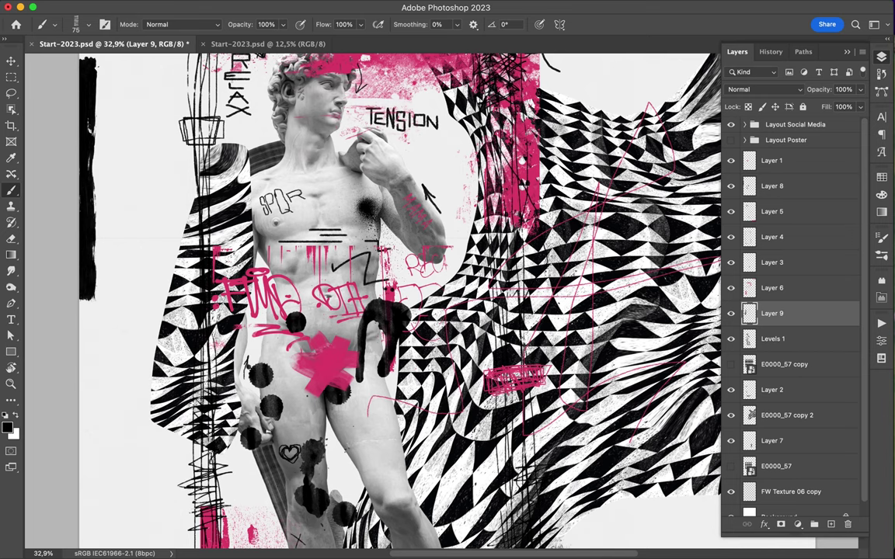
# Step: Scribble dense black loops over the poster's left area, then fit the poster in the window
pyautogui.moveTo(187, 177); pyautogui.dragTo(146, 407)
pyautogui.moveTo(109, 233)
pyautogui.mouseDown()
pyautogui.moveTo(76, 282)
pyautogui.moveTo(94, 353)
pyautogui.mouseUp()
pyautogui.moveTo(101, 175)
pyautogui.mouseDown()
pyautogui.moveTo(155, 233)
pyautogui.moveTo(76, 274)
pyautogui.mouseUp()
pyautogui.moveTo(148, 205); pyautogui.dragTo(87, 307)
pyautogui.press('super+0')
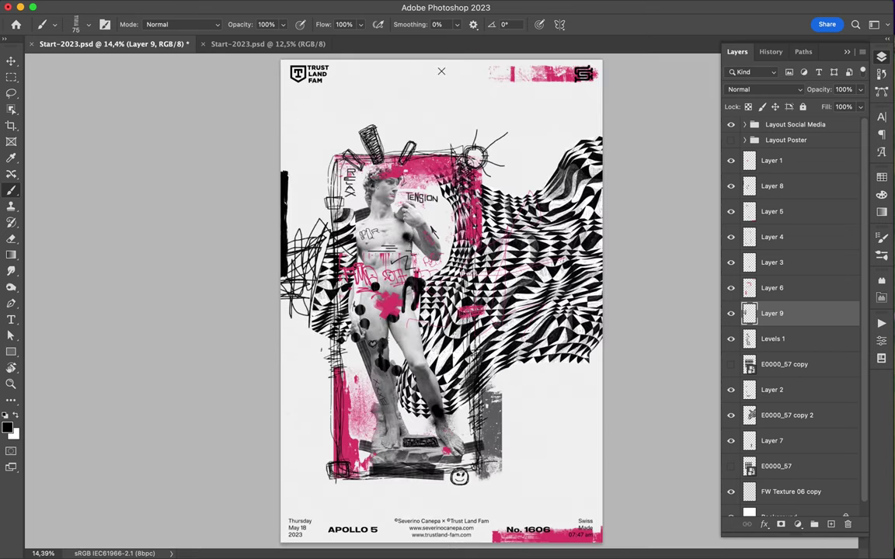
# Step: Add black scribbles along the bottom and left edge, with thin lines toward the upper right
pyautogui.moveTo(344, 499); pyautogui.dragTo(377, 466)
pyautogui.moveTo(318, 450)
pyautogui.mouseDown()
pyautogui.moveTo(425, 447)
pyautogui.moveTo(365, 460)
pyautogui.moveTo(308, 369)
pyautogui.mouseUp()
pyautogui.moveTo(311, 245); pyautogui.dragTo(289, 361)
pyautogui.moveTo(286, 326); pyautogui.dragTo(307, 459)
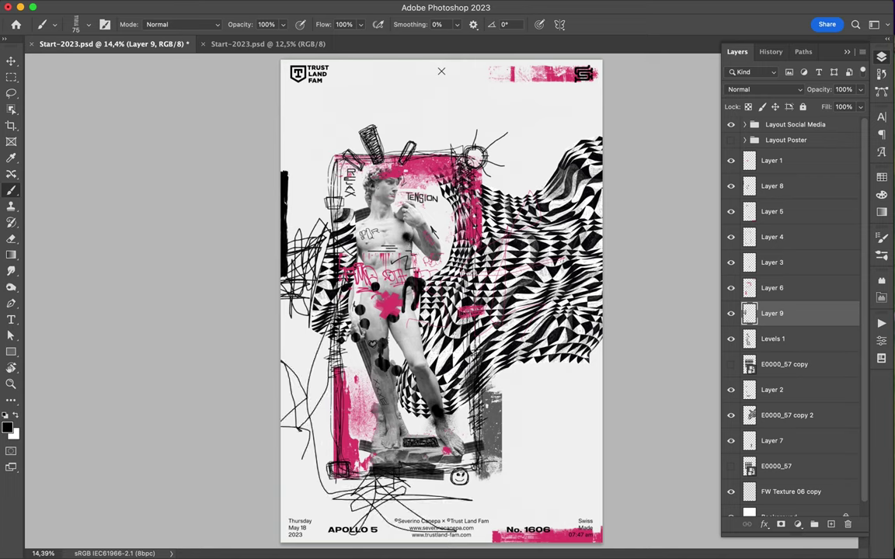
pyautogui.moveTo(291, 334); pyautogui.dragTo(536, 233)
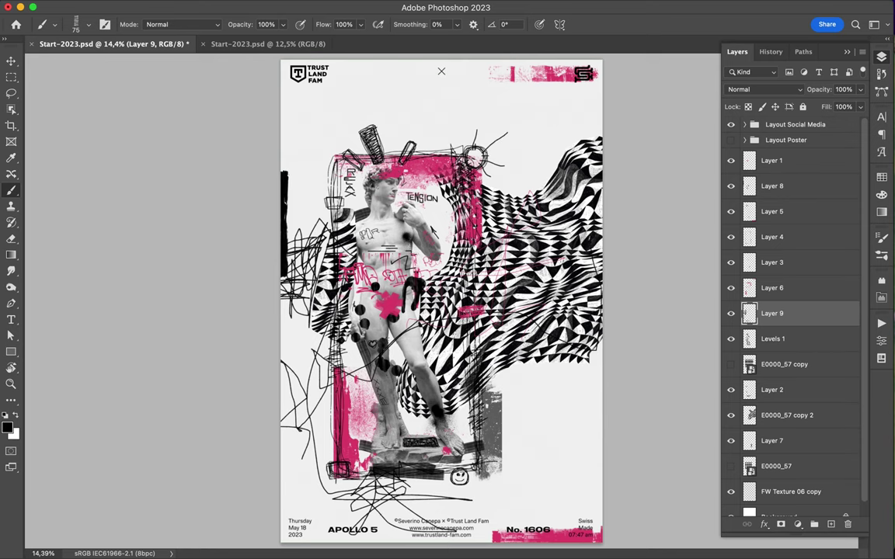
pyautogui.click(830, 524)
# Step: Move Layer 10 above Layer 6 and paint thin white scribbles over the statue's upper body
pyautogui.press('z')
pyautogui.click(431, 105)
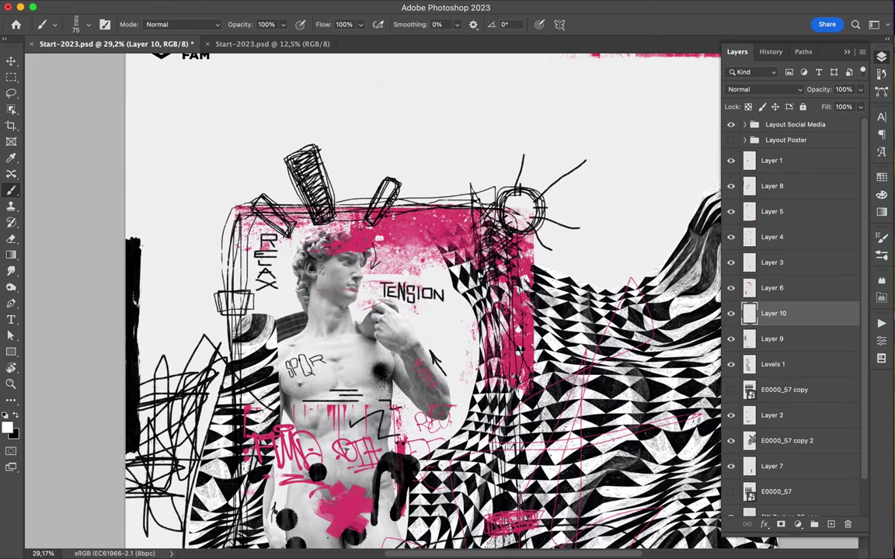
pyautogui.moveTo(773, 313); pyautogui.dragTo(771, 276)
pyautogui.moveTo(421, 235)
pyautogui.mouseDown()
pyautogui.moveTo(644, 225)
pyautogui.moveTo(435, 248)
pyautogui.moveTo(340, 464)
pyautogui.moveTo(602, 331)
pyautogui.moveTo(530, 353)
pyautogui.moveTo(560, 368)
pyautogui.moveTo(671, 227)
pyautogui.mouseUp()
pyautogui.hotkey('ctrl', '0')
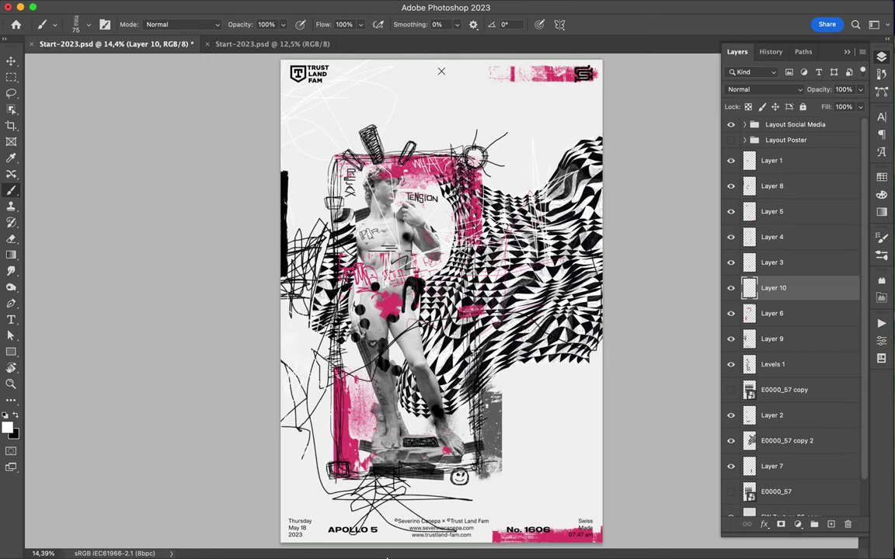
# Step: Lasso the statue's head on Levels 1 and copy it to a new Layer 11
pyautogui.press('v')
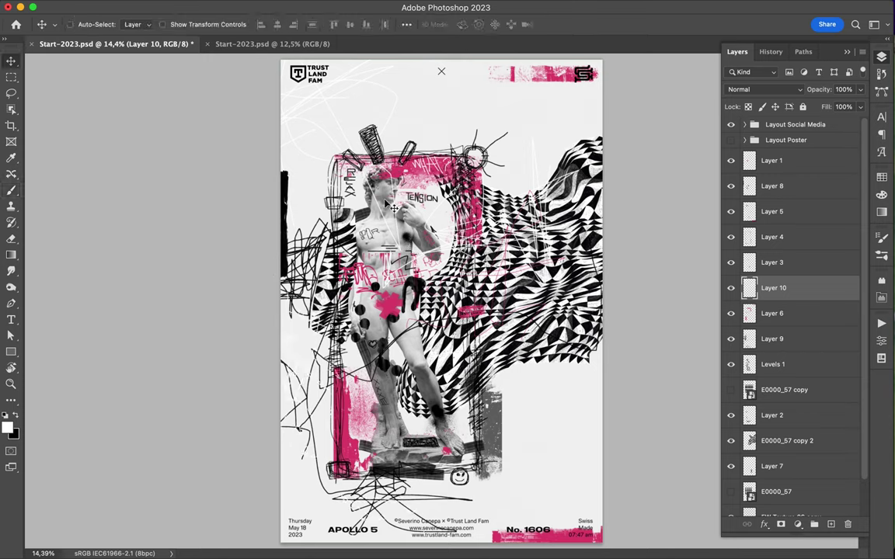
pyautogui.keyDown('ctrl'); pyautogui.click(391, 218); pyautogui.keyUp('ctrl')
pyautogui.press('l')
pyautogui.moveTo(349, 194)
pyautogui.mouseDown()
pyautogui.moveTo(373, 159)
pyautogui.moveTo(438, 177)
pyautogui.mouseUp()
pyautogui.hotkey('ctrl', 'j')
# Step: Flip the copied head horizontally, set it at the frame's top right, and view full screen
pyautogui.press('v')
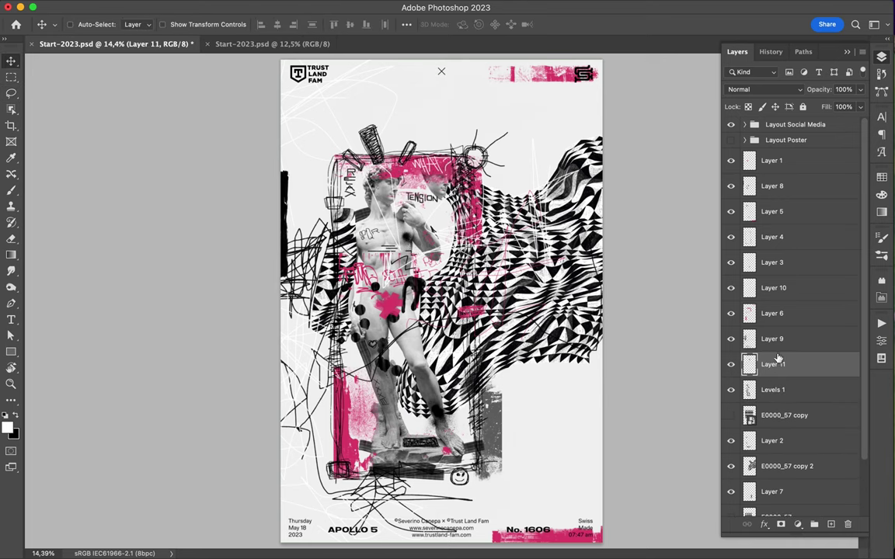
pyautogui.click(153, 6)
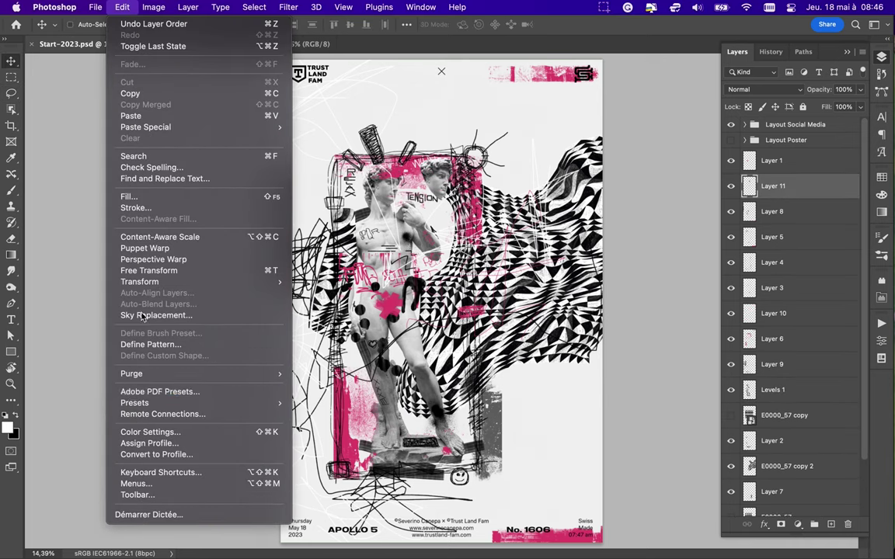
pyautogui.click(310, 458)
pyautogui.moveTo(469, 178); pyautogui.dragTo(469, 187)
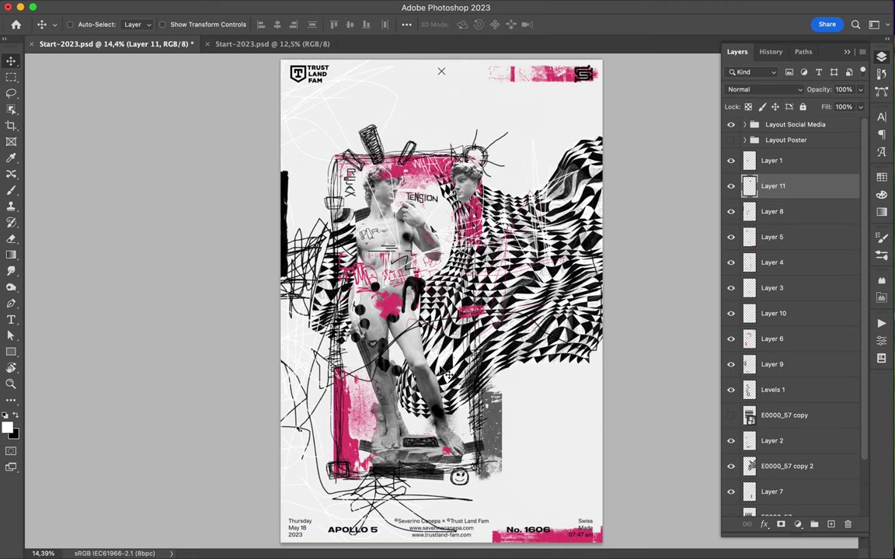
pyautogui.press('f')
pyautogui.press('f')
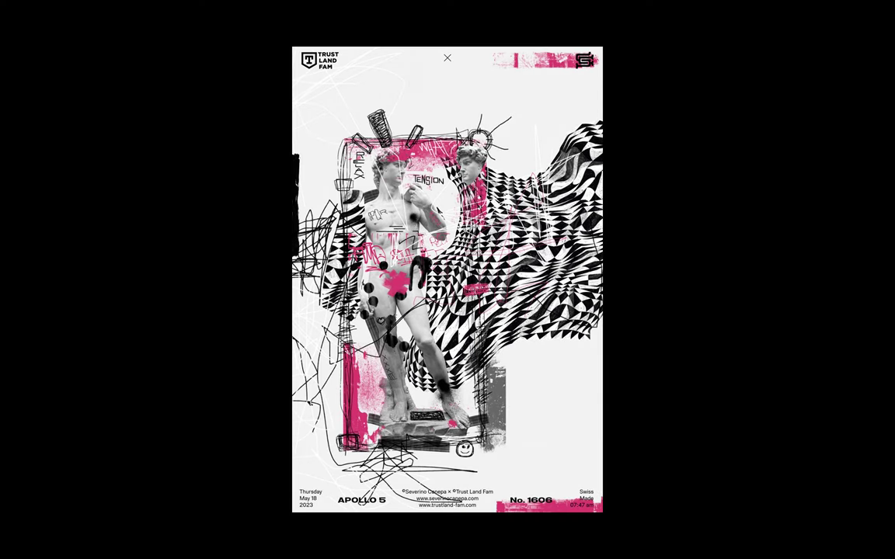